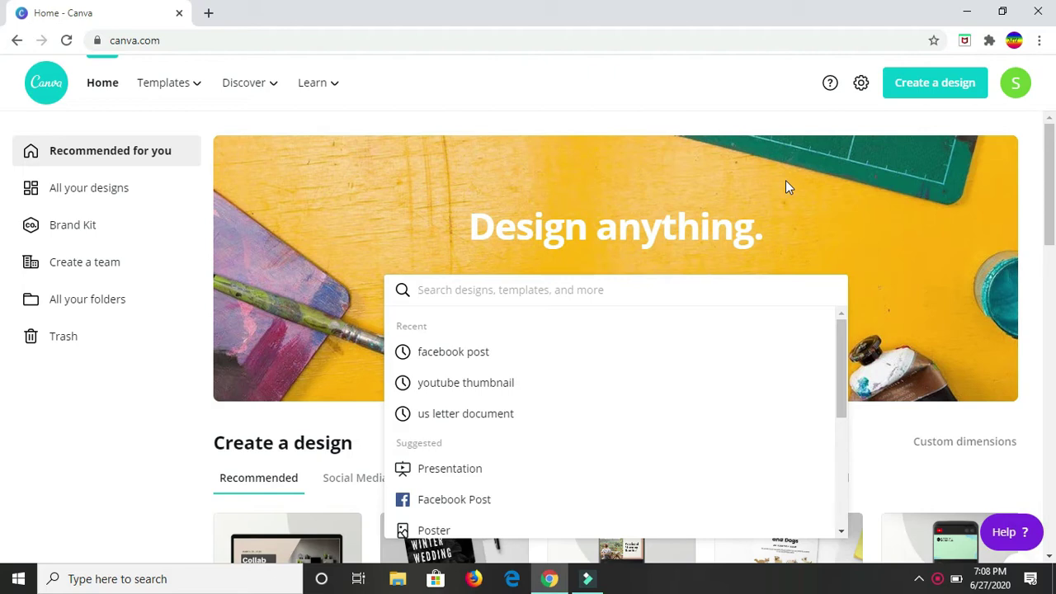
- Find Facebook post designs and create a blank Facebook post
click(466, 355)
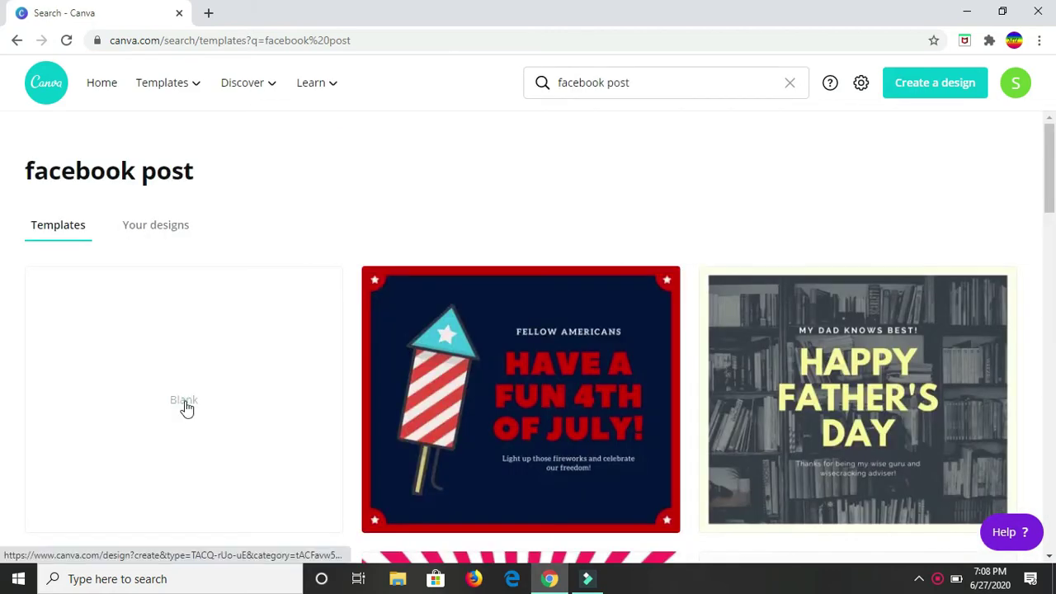
click(184, 405)
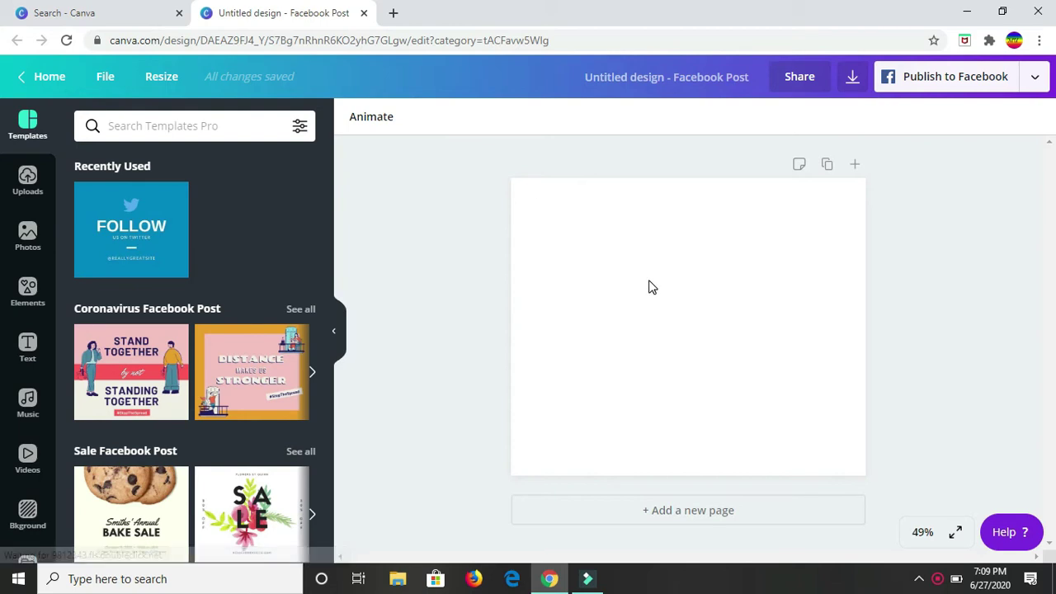
- Add a circle shape to the page and colour it bright turquoise from the JOURNALS palette
click(28, 304)
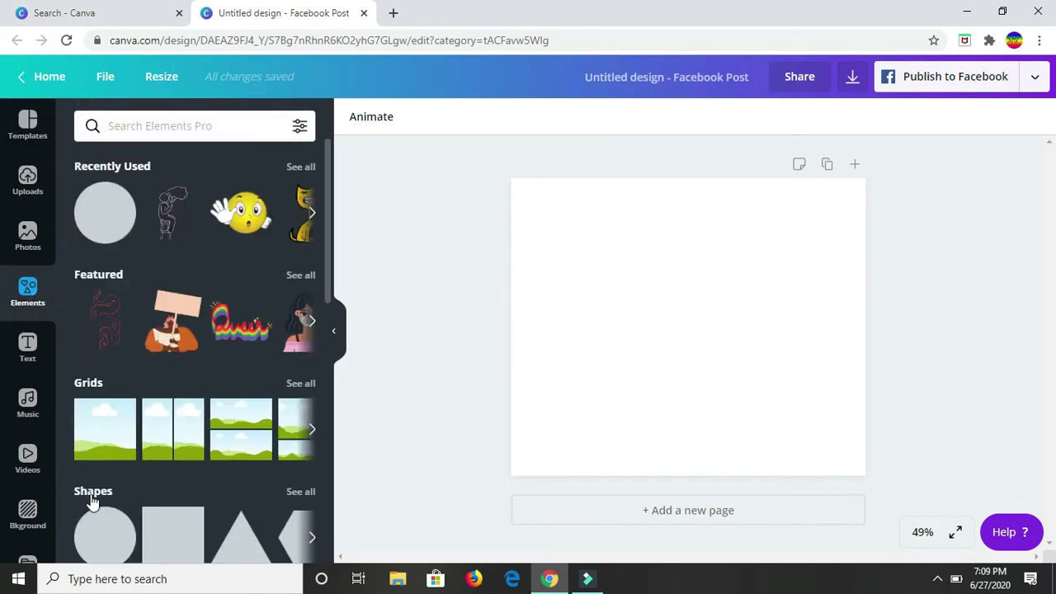
click(107, 537)
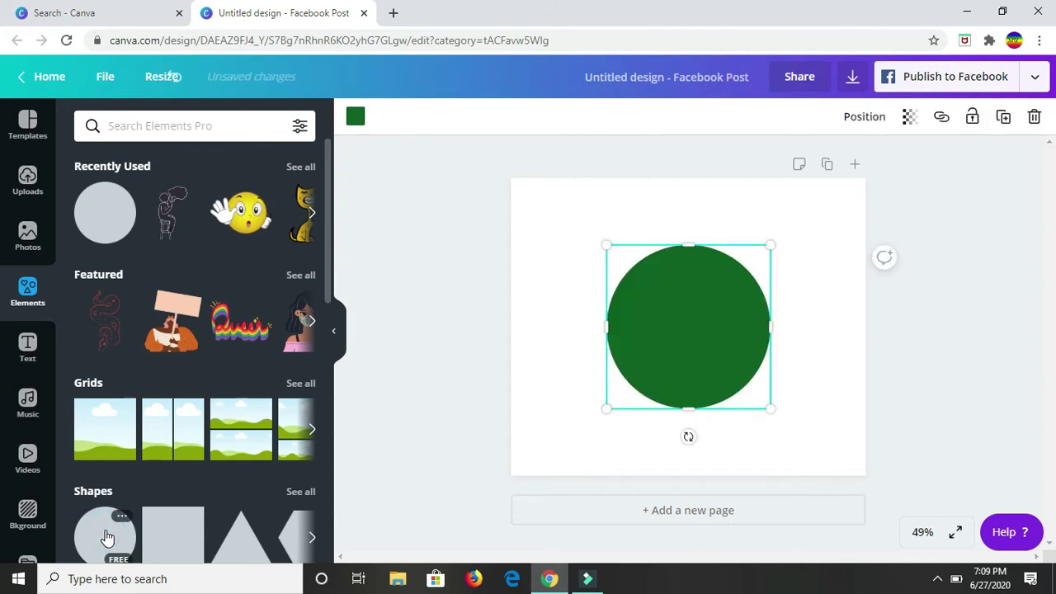
click(357, 124)
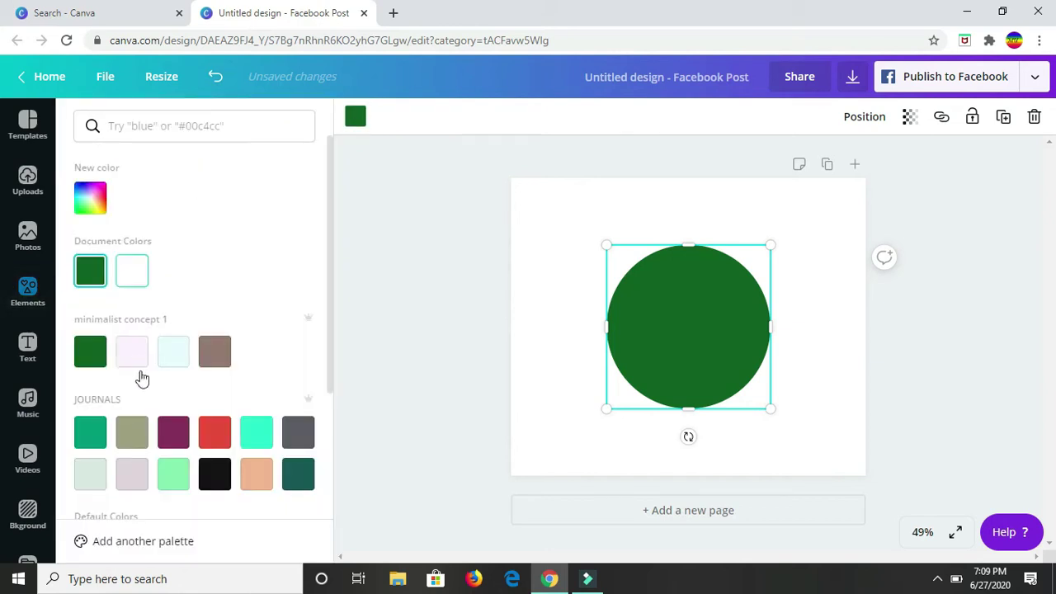
click(261, 438)
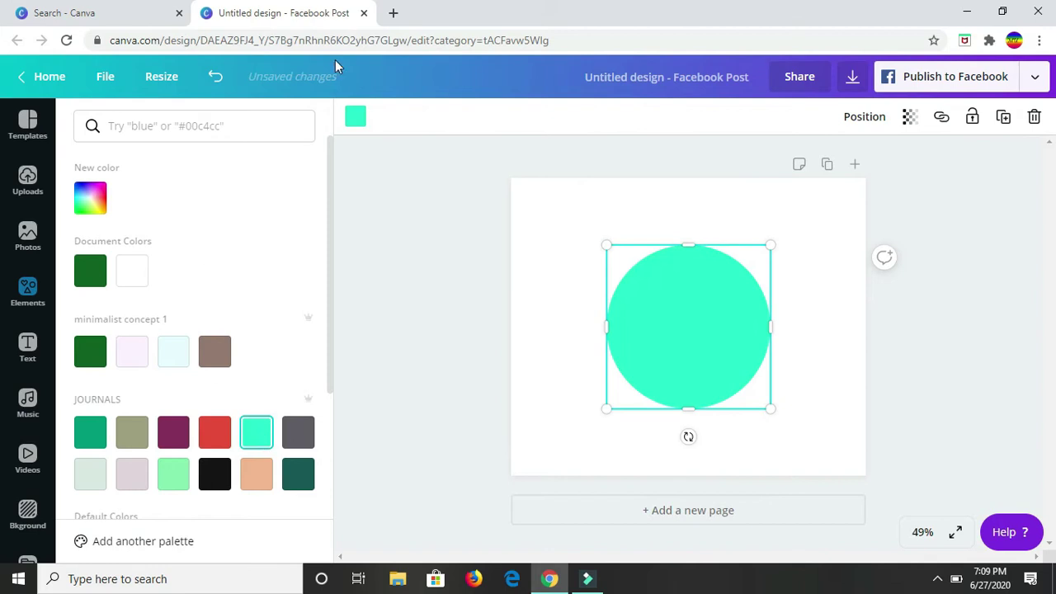
- Add a second circle shape and colour it pale grayish pink from the JOURNALS palette
click(27, 291)
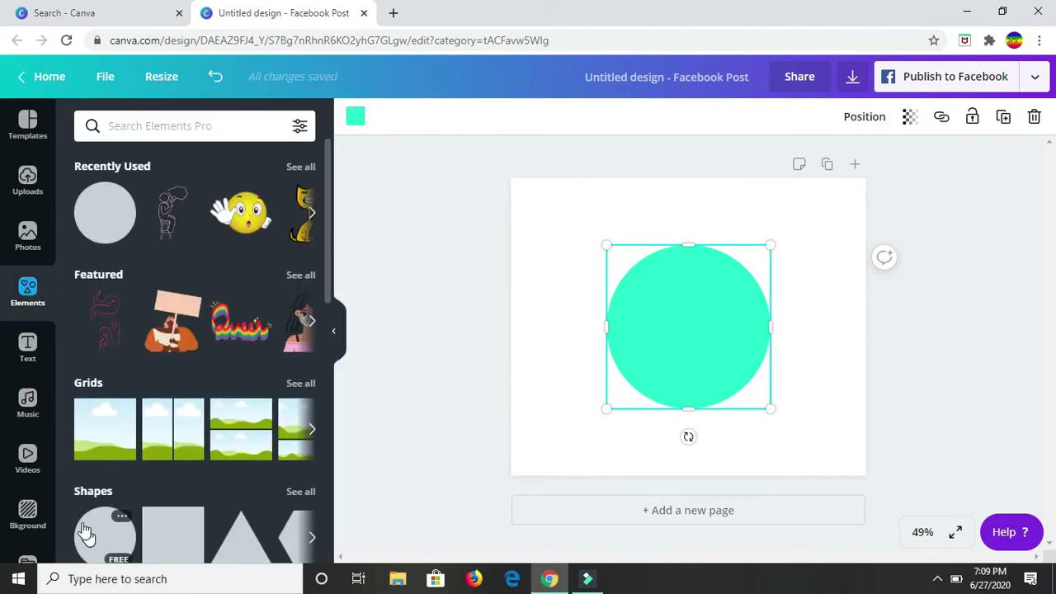
click(103, 542)
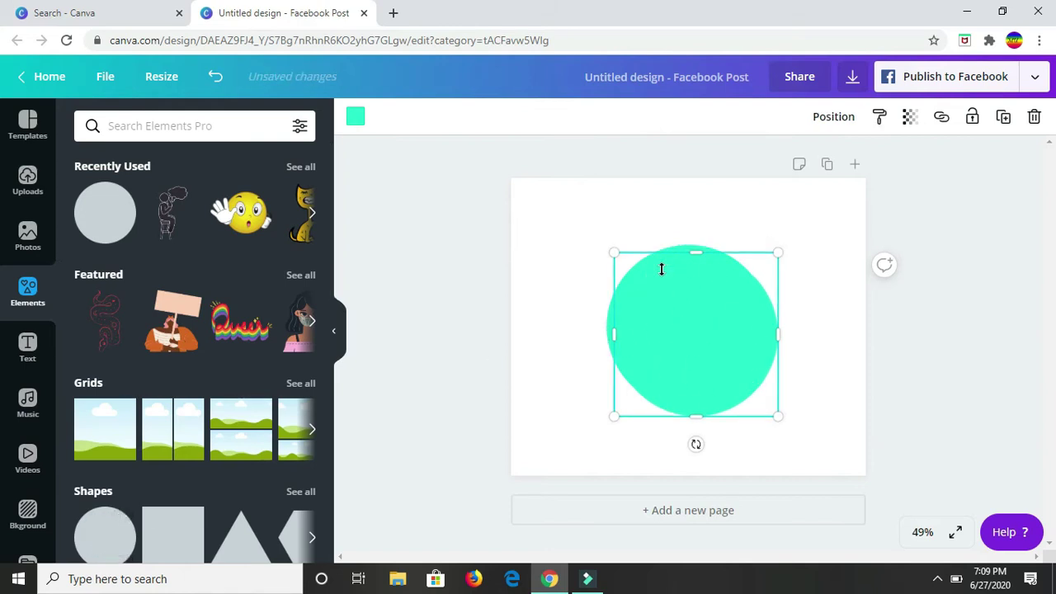
click(355, 120)
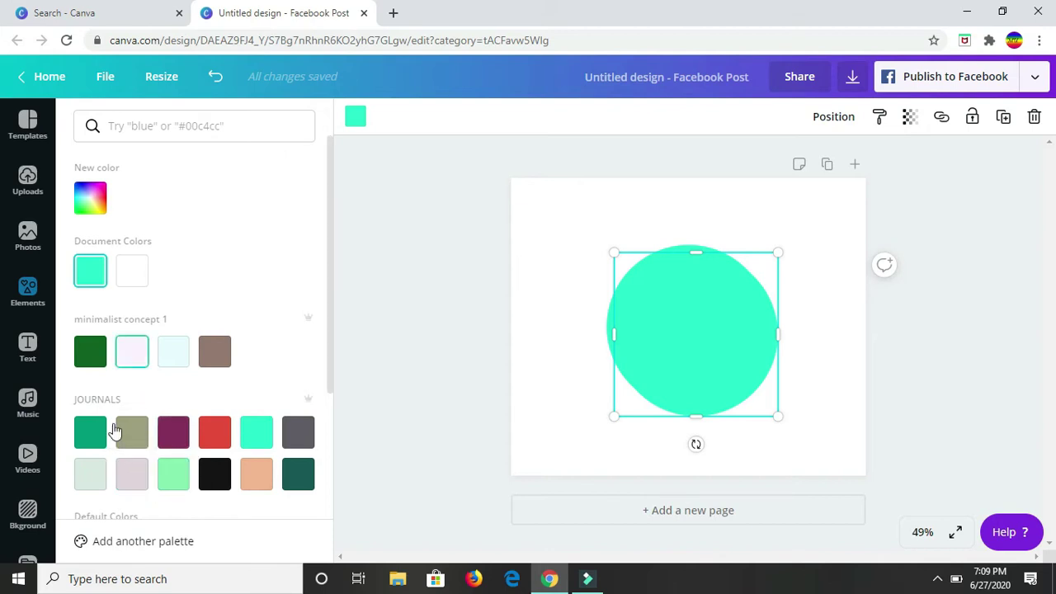
click(130, 486)
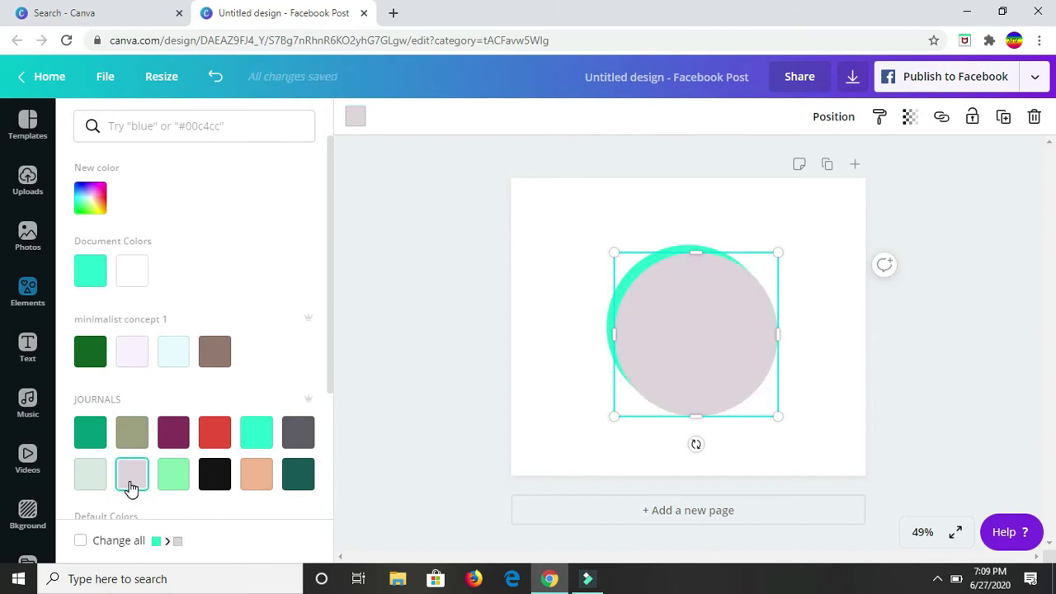
- Shrink the pale pink circle and centre it inside the turquoise circle so an even ring surrounds it
click(780, 417)
drag(745, 380, 743, 380)
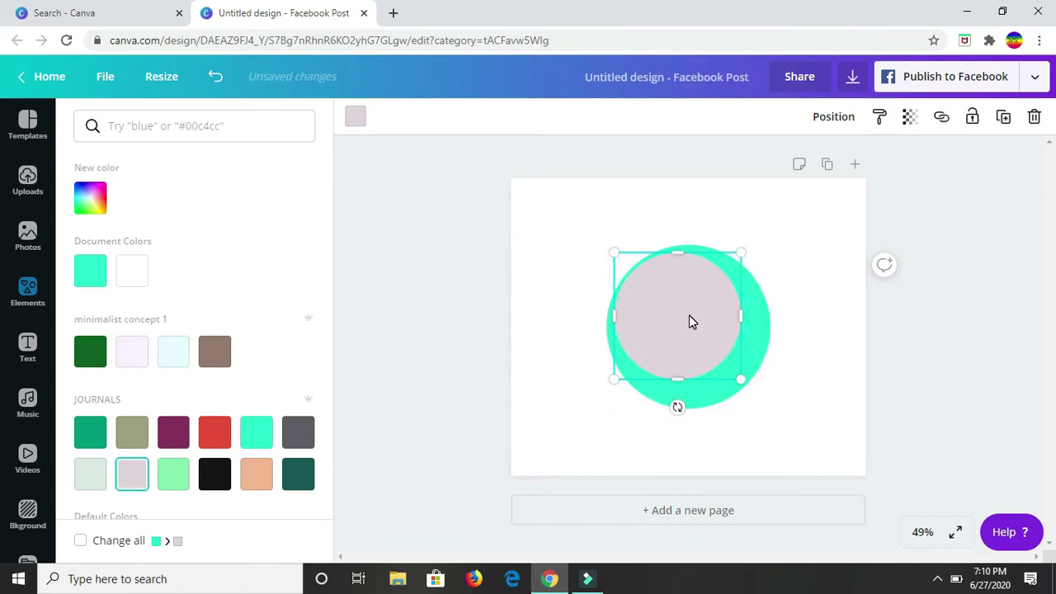
mouse_move(692, 321)
mouse_down()
mouse_move(725, 337)
mouse_move(699, 322)
mouse_up()
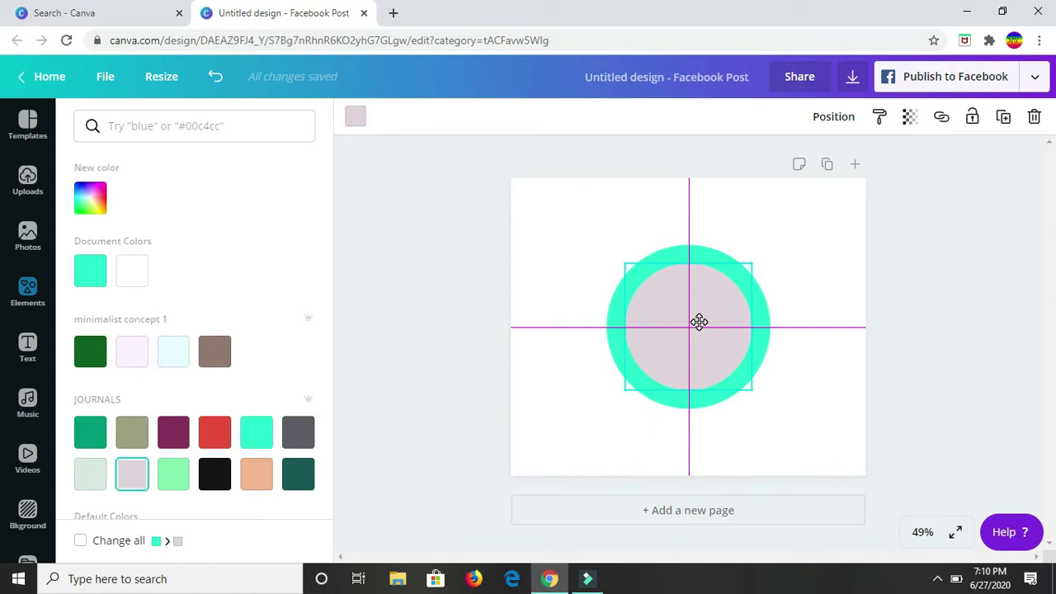
drag(699, 322, 698, 332)
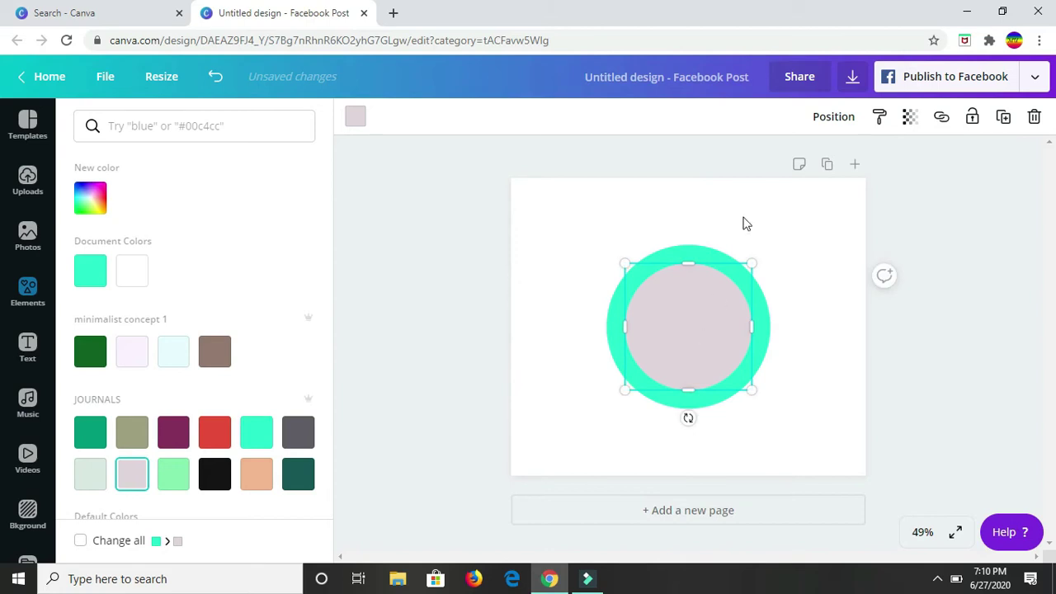
- Lock both the inner pale pink circle and the outer turquoise circle in place
click(393, 224)
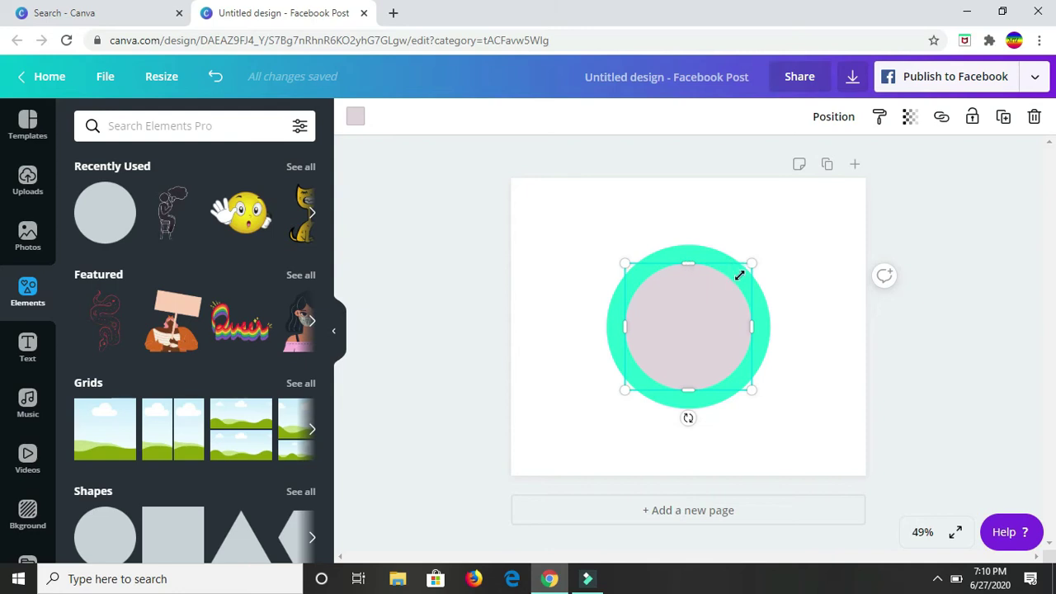
click(974, 120)
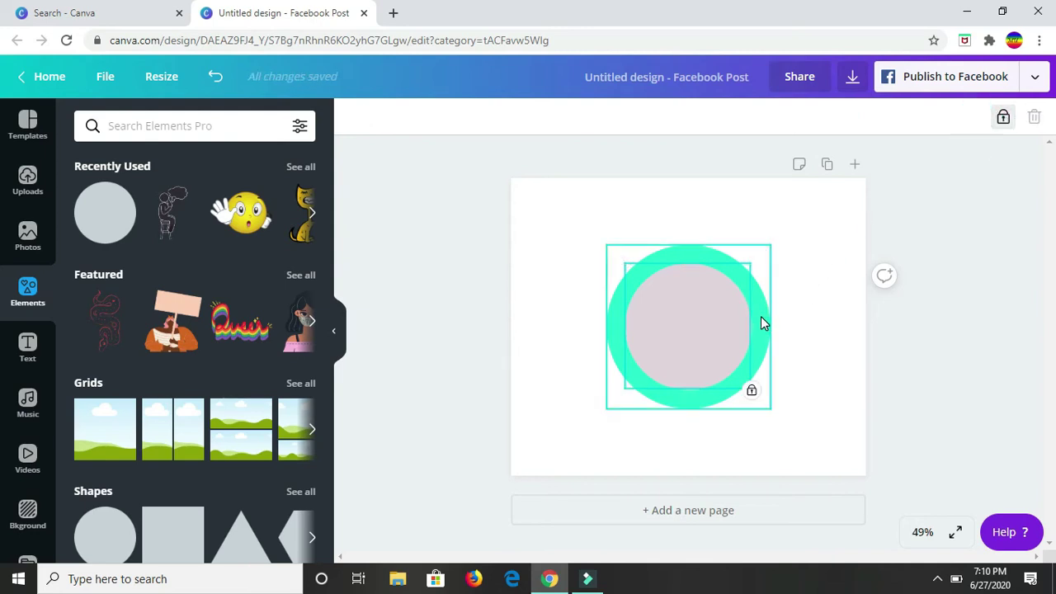
key(ctrl+z)
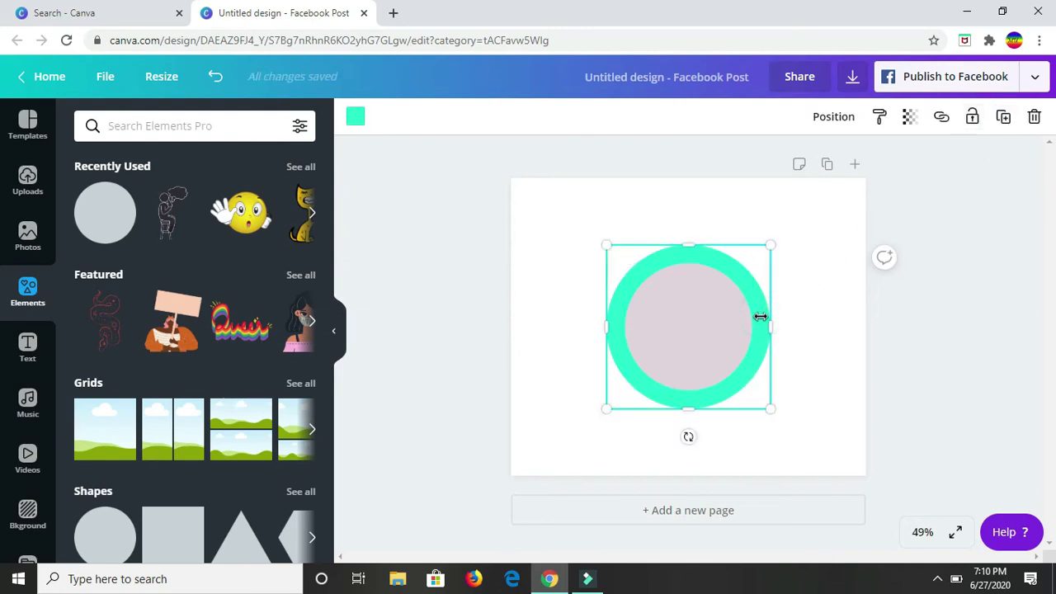
right_click(975, 119)
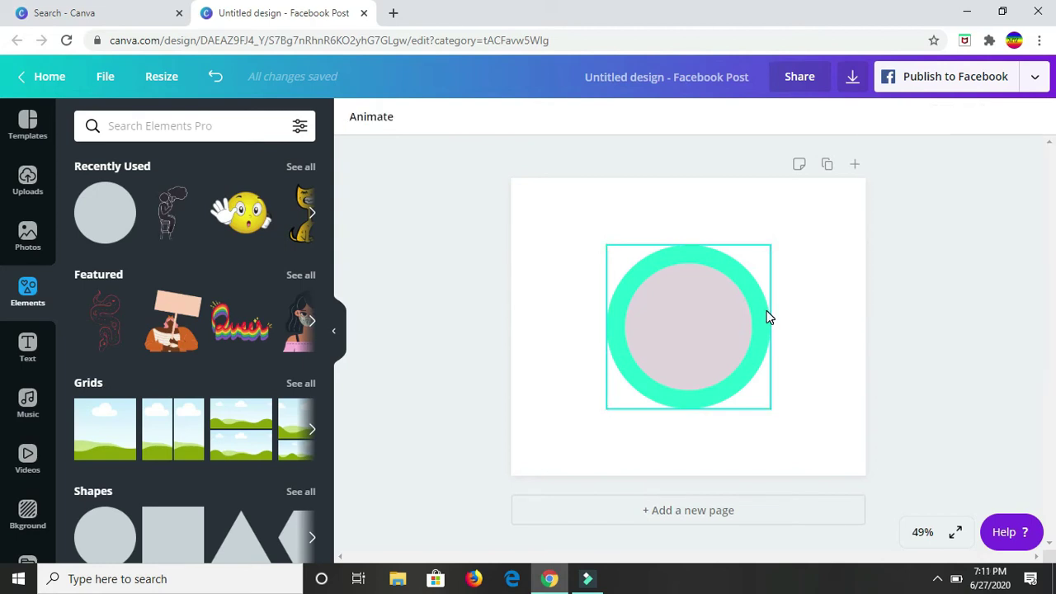
click(767, 318)
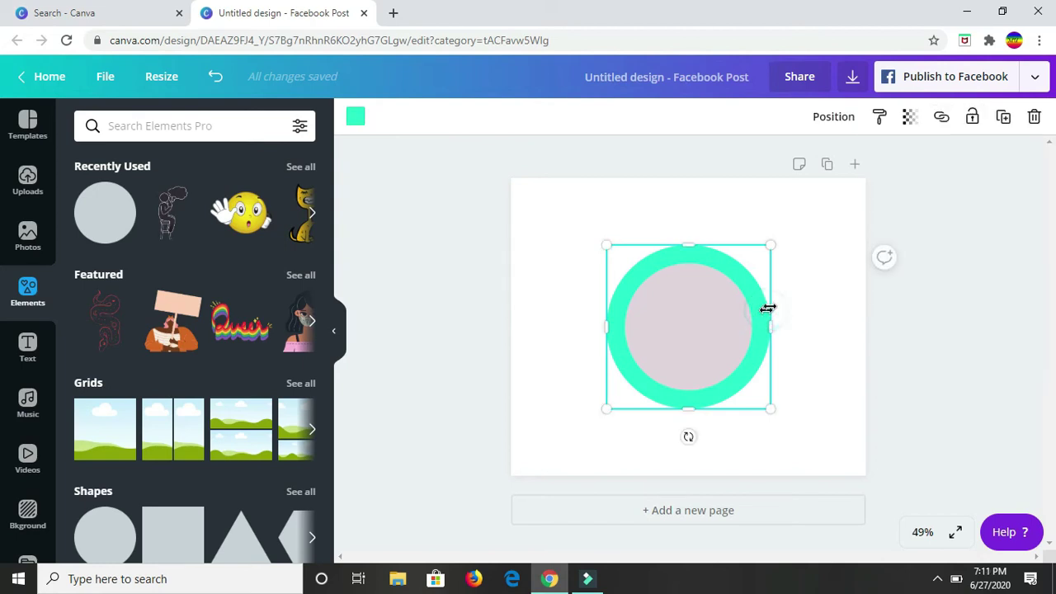
right_click(974, 120)
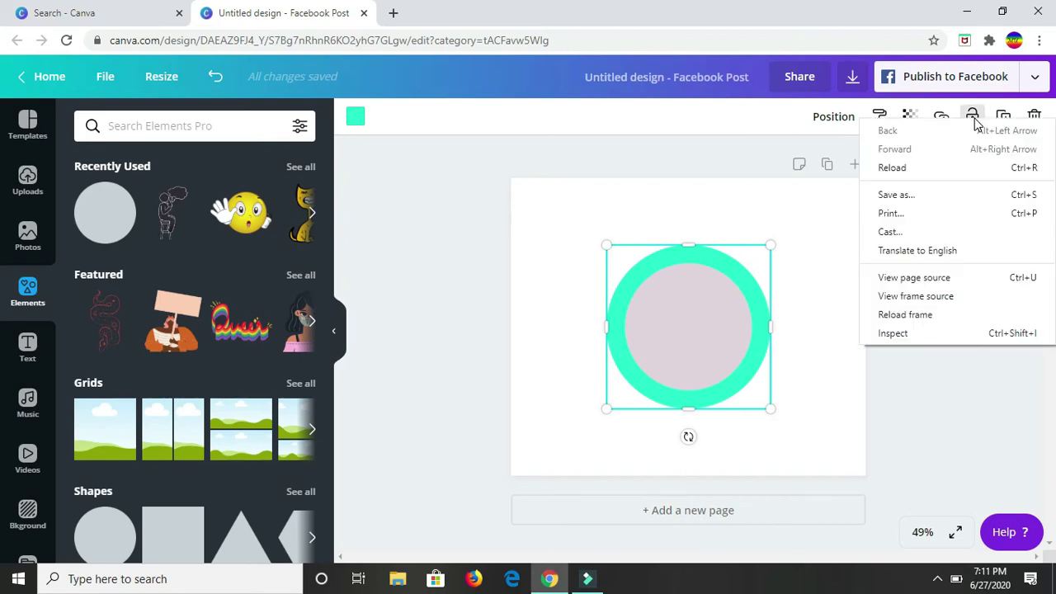
click(900, 384)
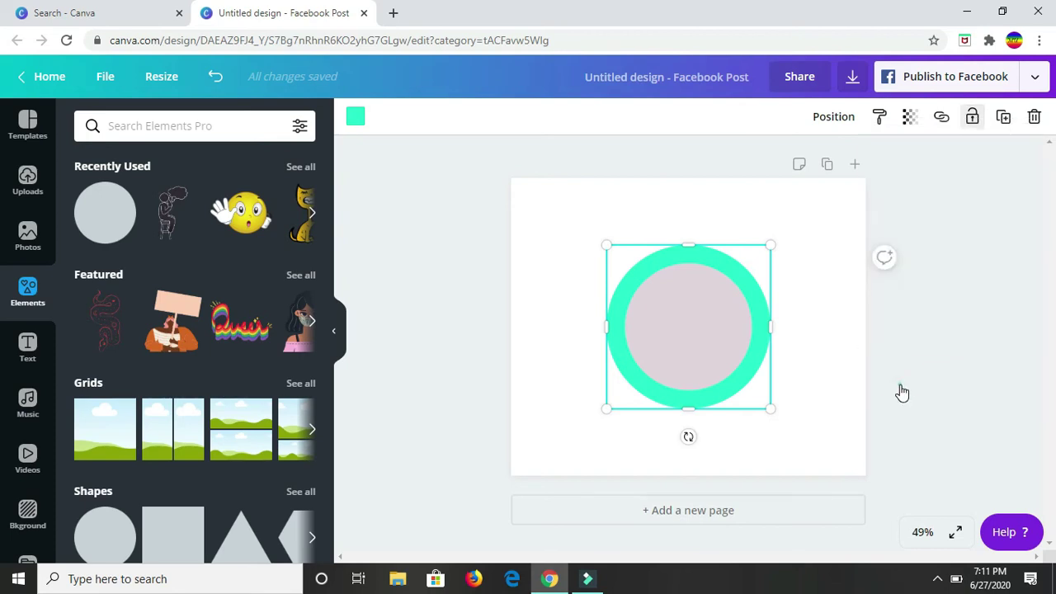
click(900, 389)
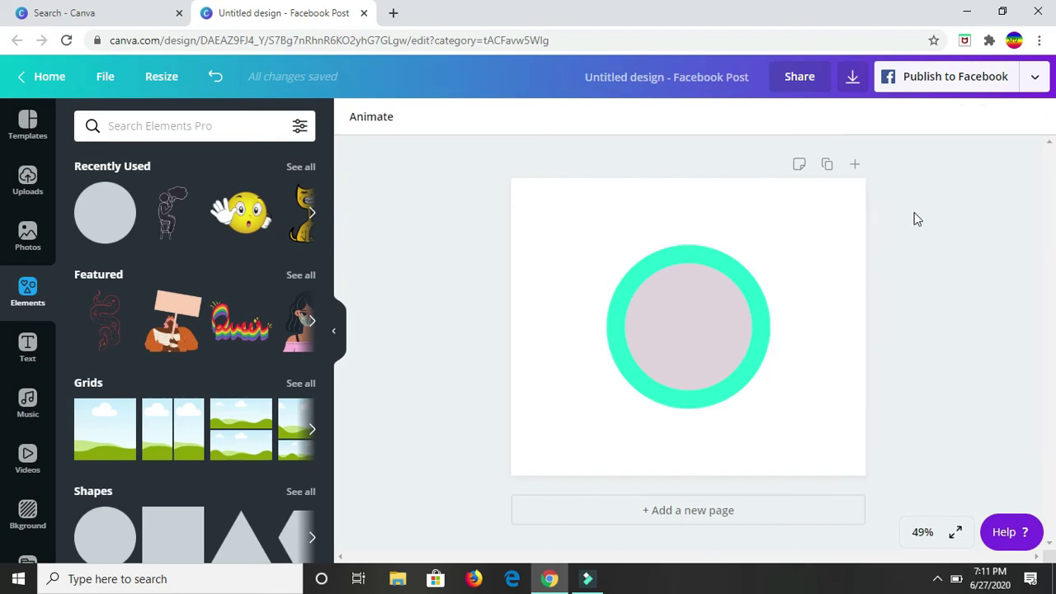
click(756, 290)
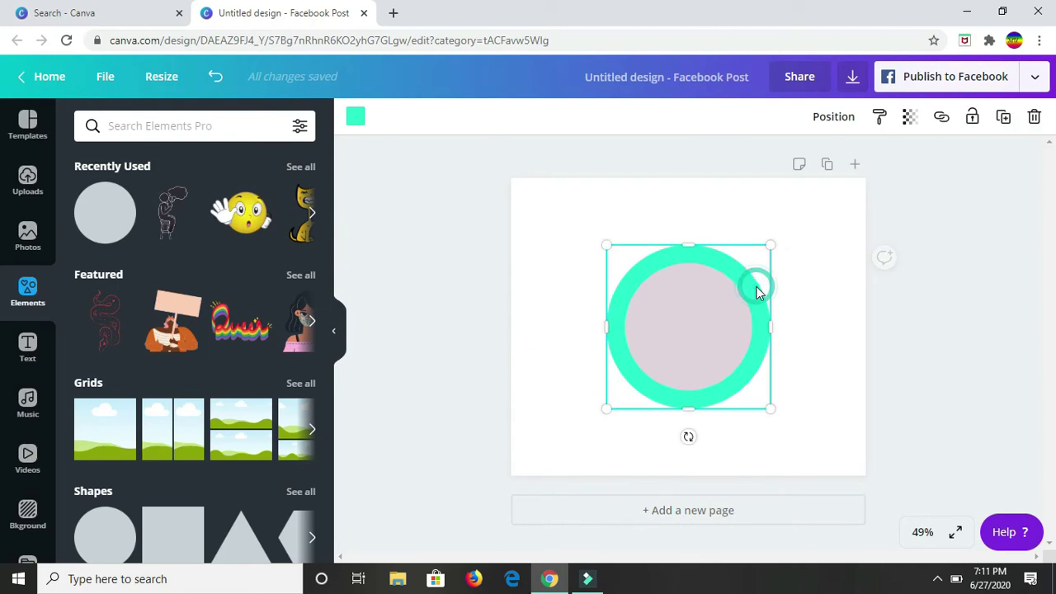
click(972, 119)
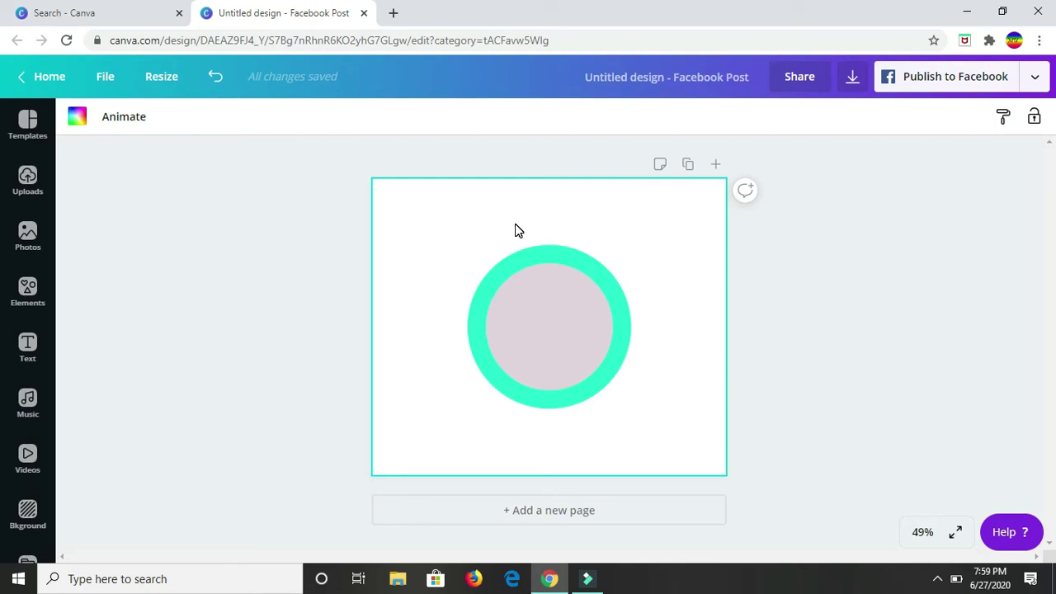
- Add a text box reading "live" and enlarge it to font size 67.8
key(t)
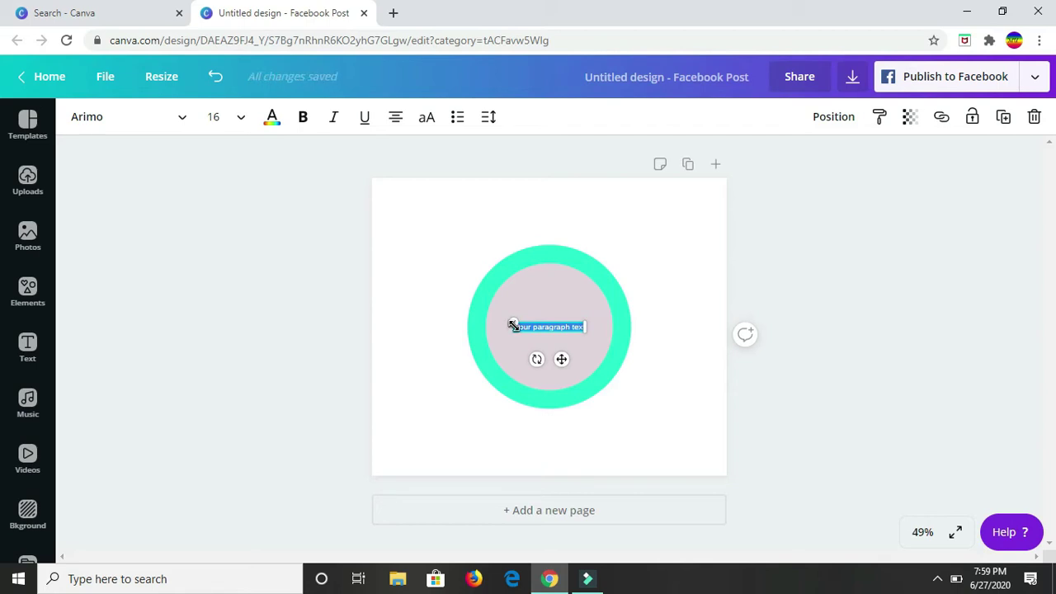
text(love)
drag(535, 313, 496, 300)
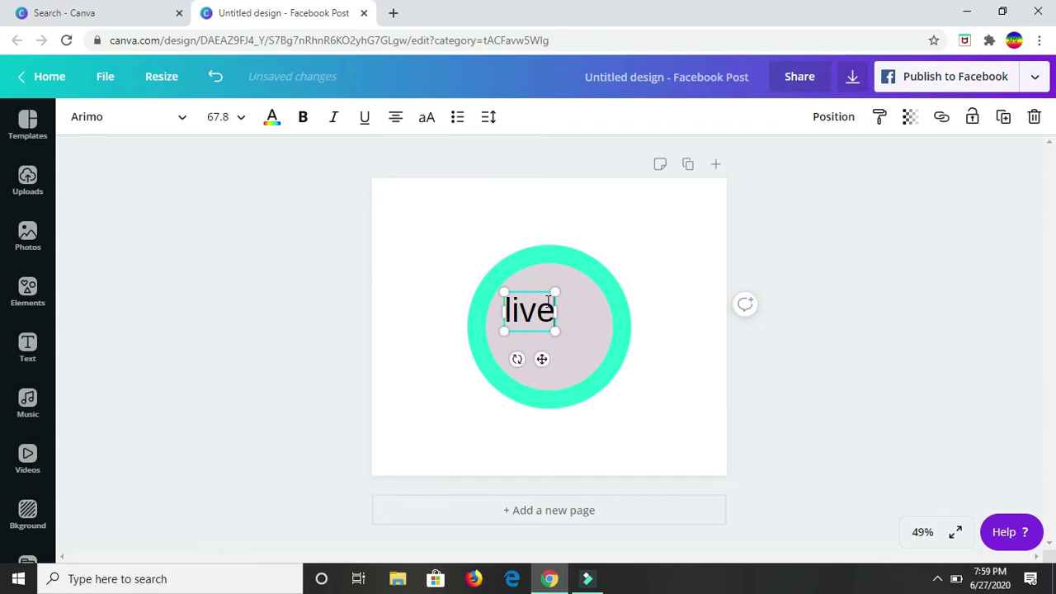
- Centre the "live" text inside the inner circle and convert it to uppercase
drag(547, 359, 564, 371)
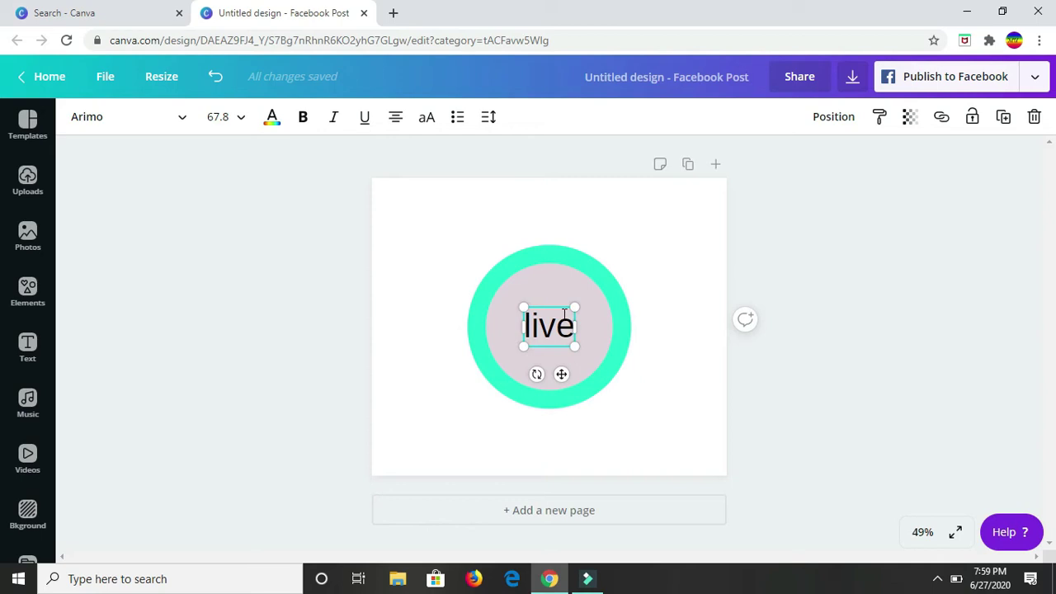
click(428, 124)
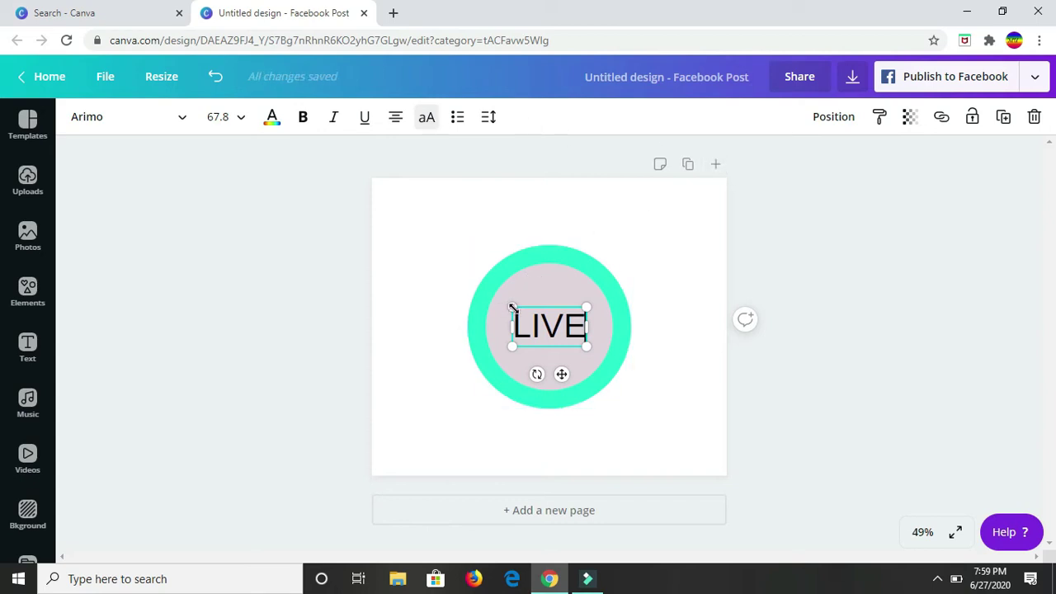
click(650, 285)
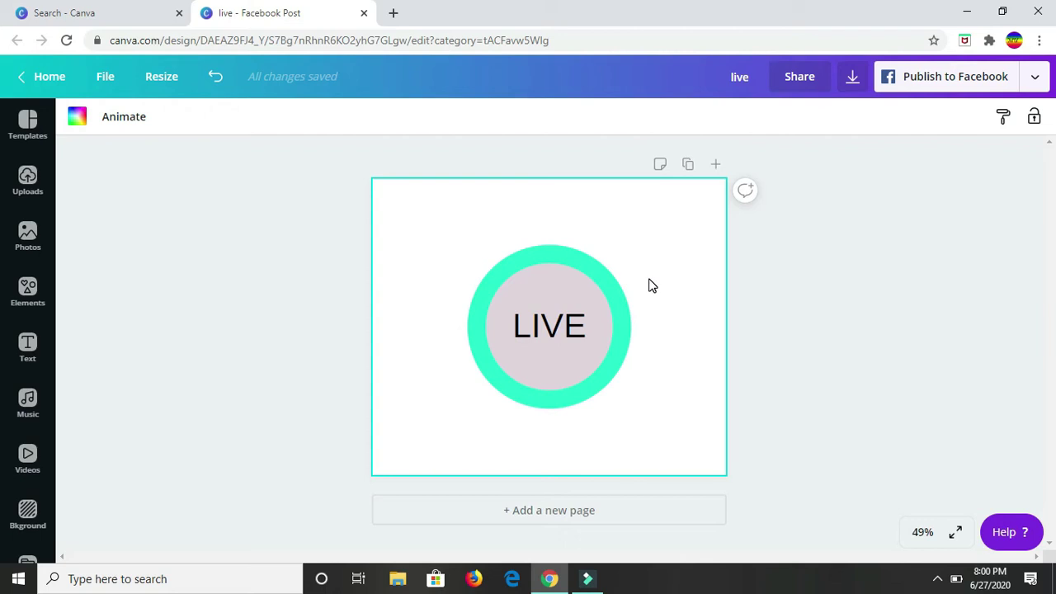
- Copy the letter L from the word LIVE and paste it as a separate text box on the page
click(527, 331)
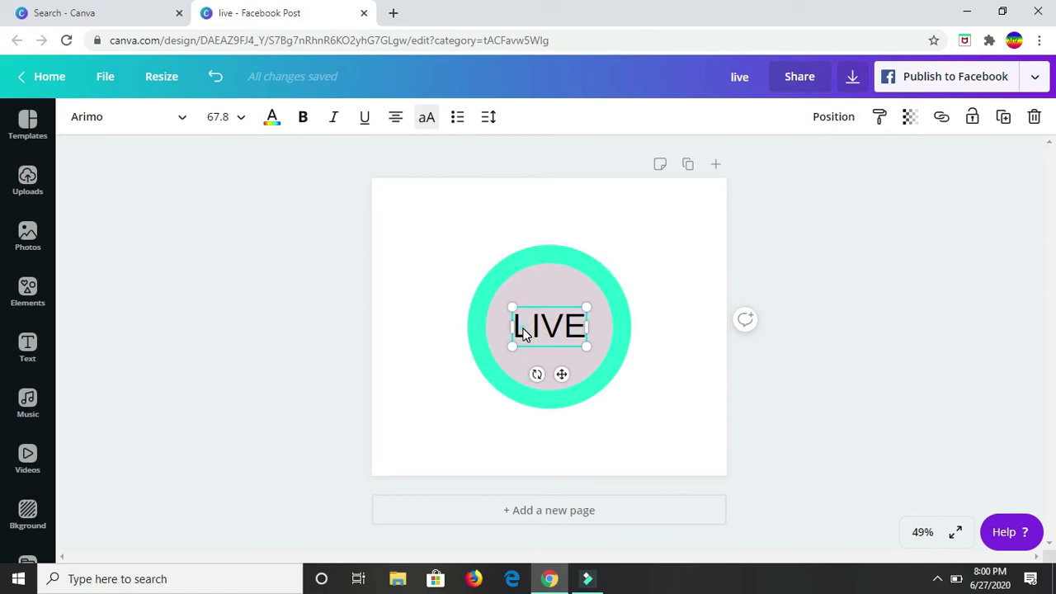
double_click(522, 331)
click(523, 328)
drag(533, 328, 513, 330)
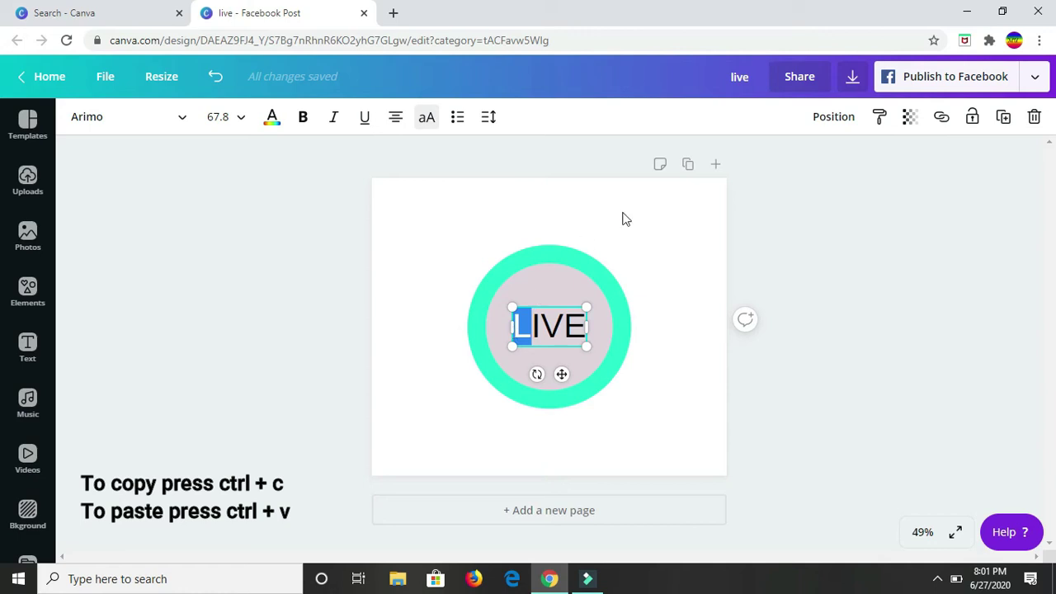
click(640, 245)
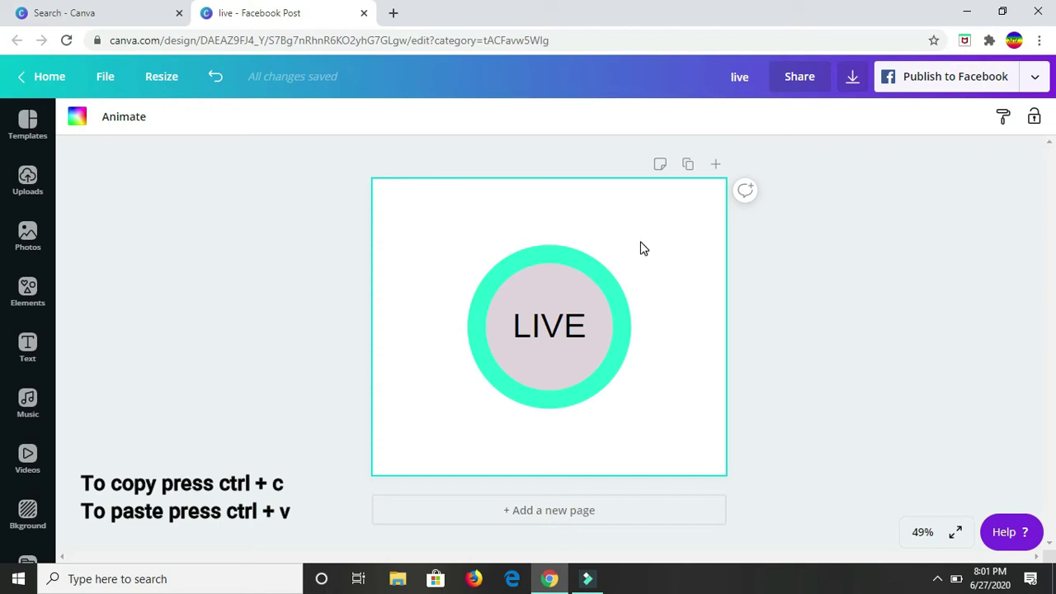
key(ctrl+v)
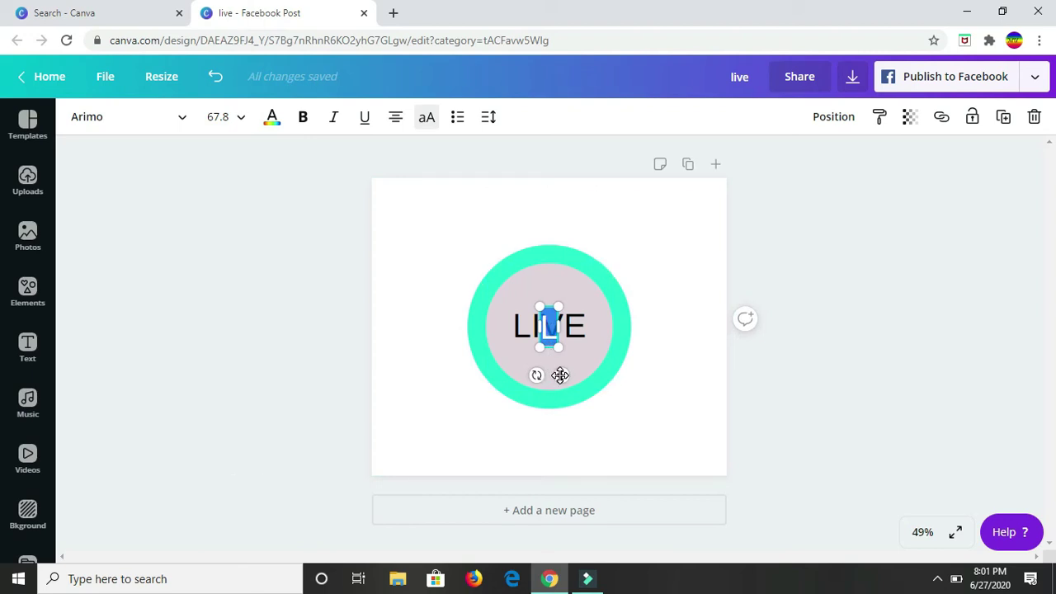
- Place the pasted L just outside the turquoise ring's left side and tilt it counterclockwise
drag(561, 376, 462, 330)
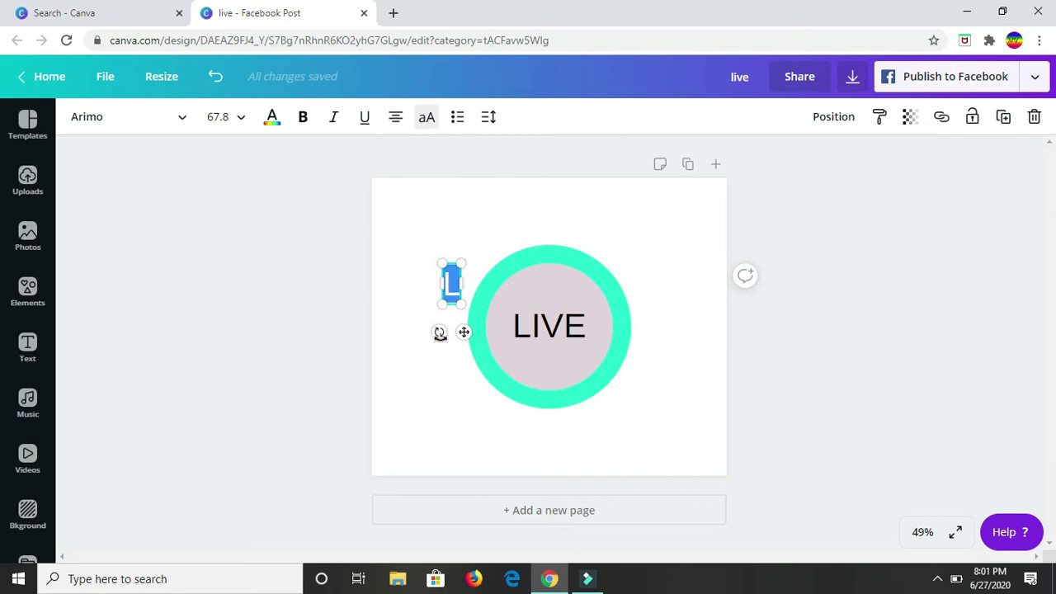
drag(441, 332, 471, 311)
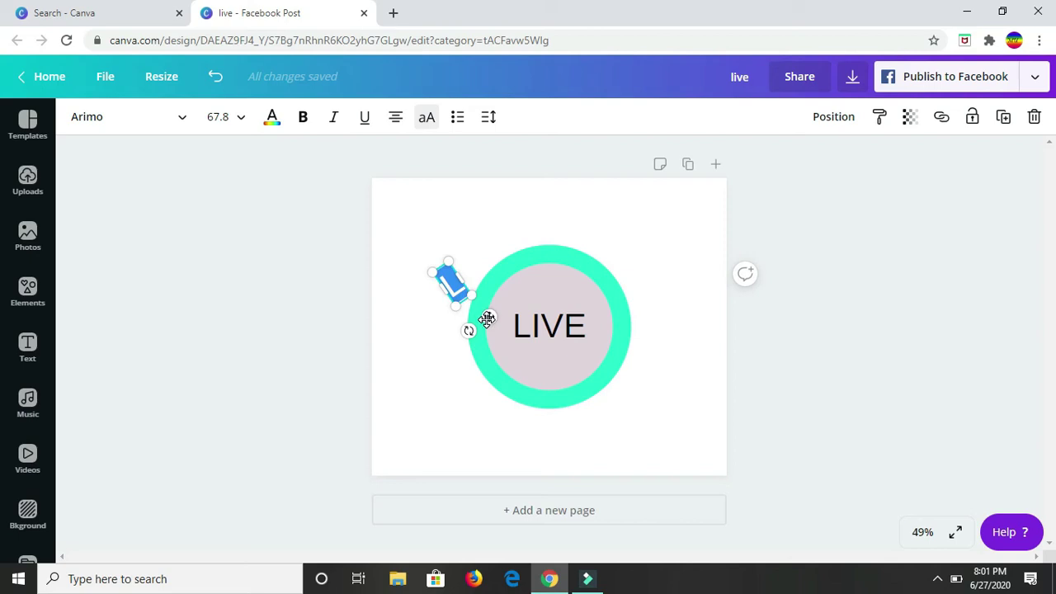
drag(484, 319, 480, 343)
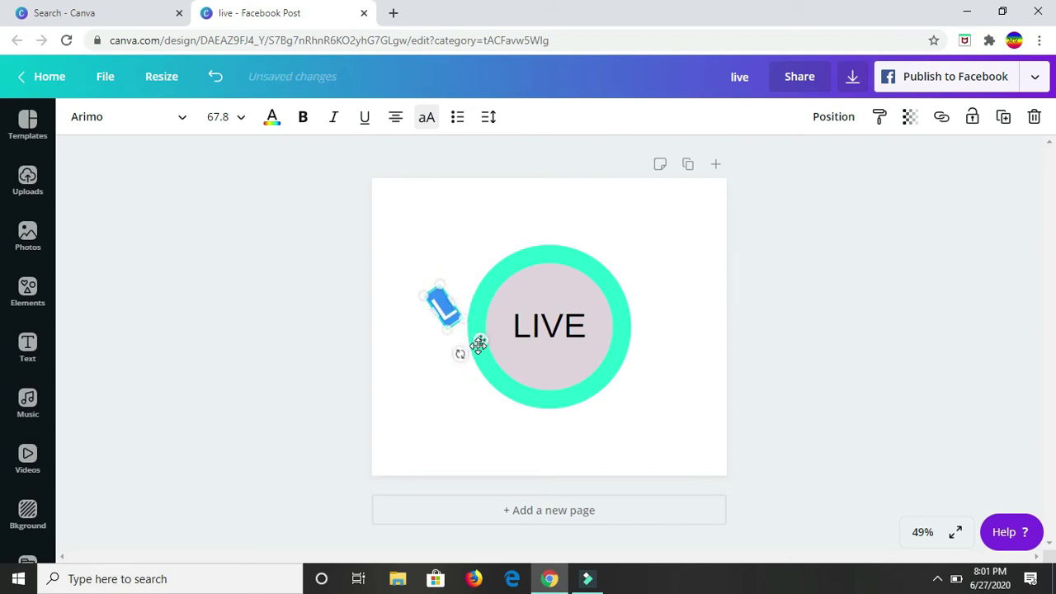
- Copy the letter I from the word LIVE in the inner circle and paste it as a separate text box
click(452, 257)
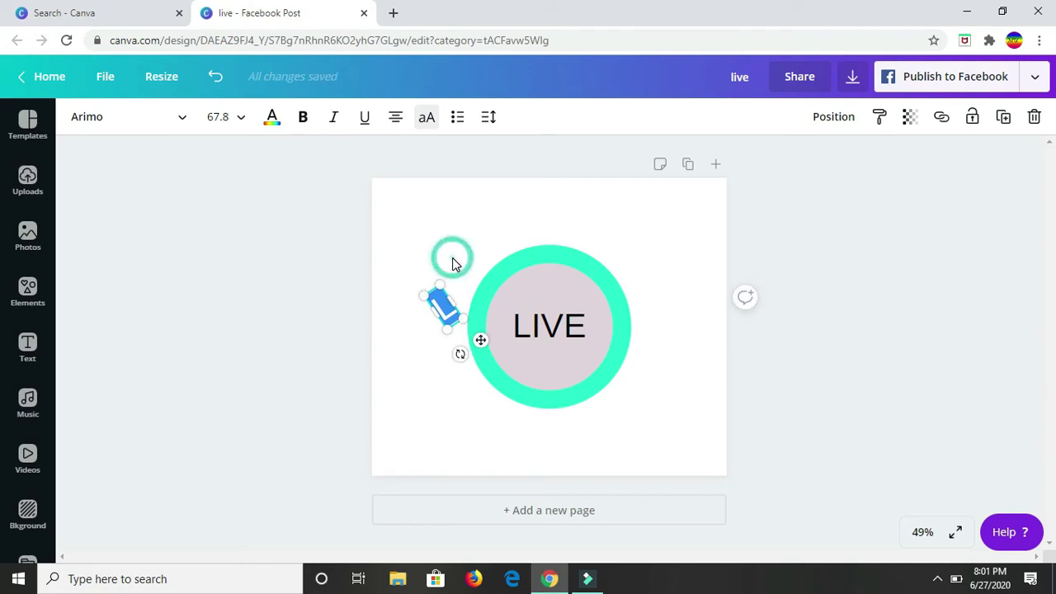
click(538, 327)
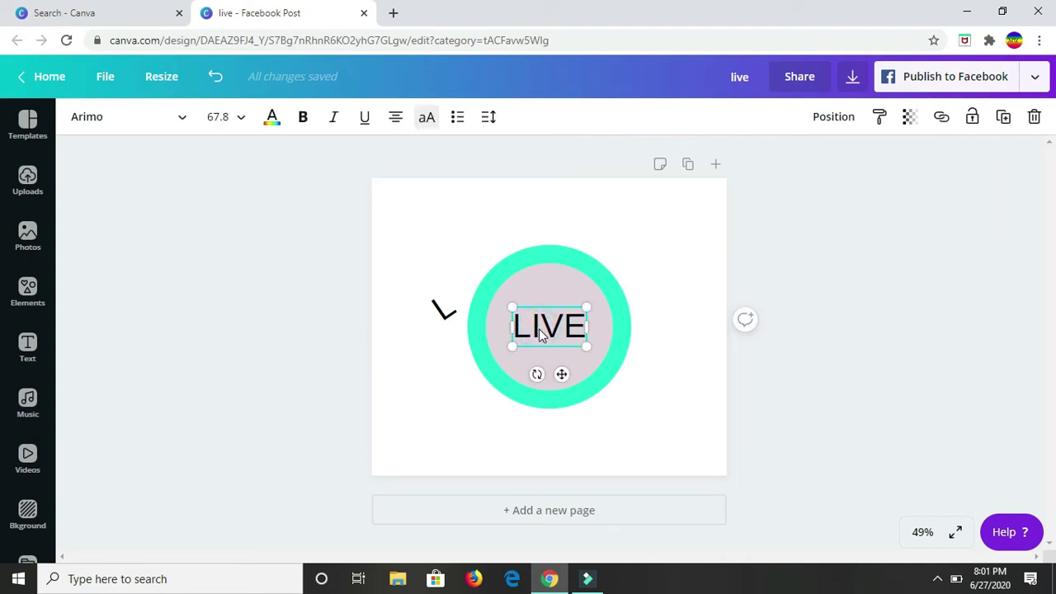
click(540, 329)
click(540, 328)
drag(540, 327, 531, 327)
key(ctrl+c)
click(639, 261)
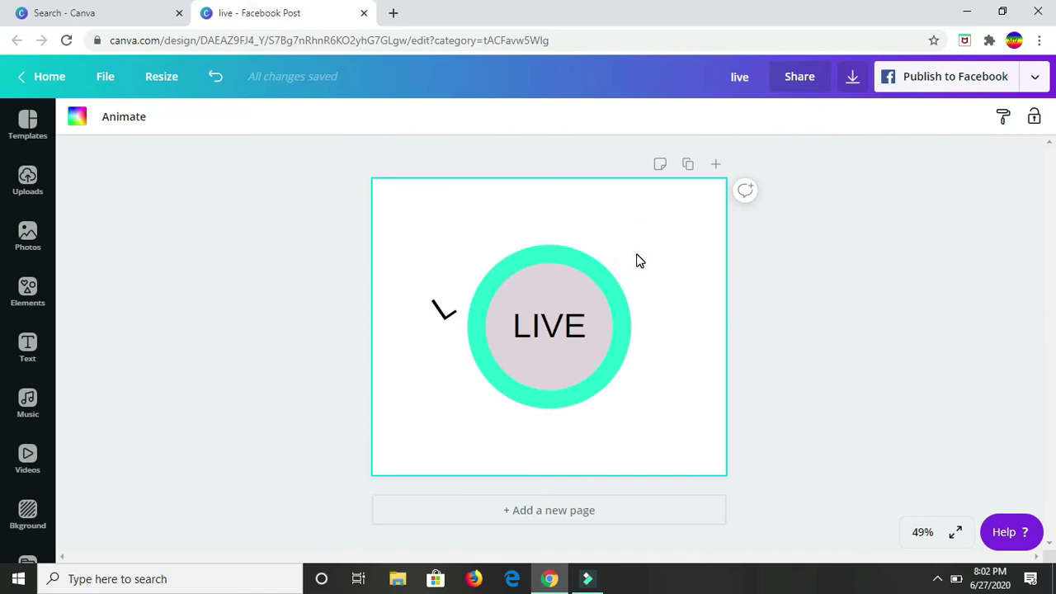
key(ctrl+v)
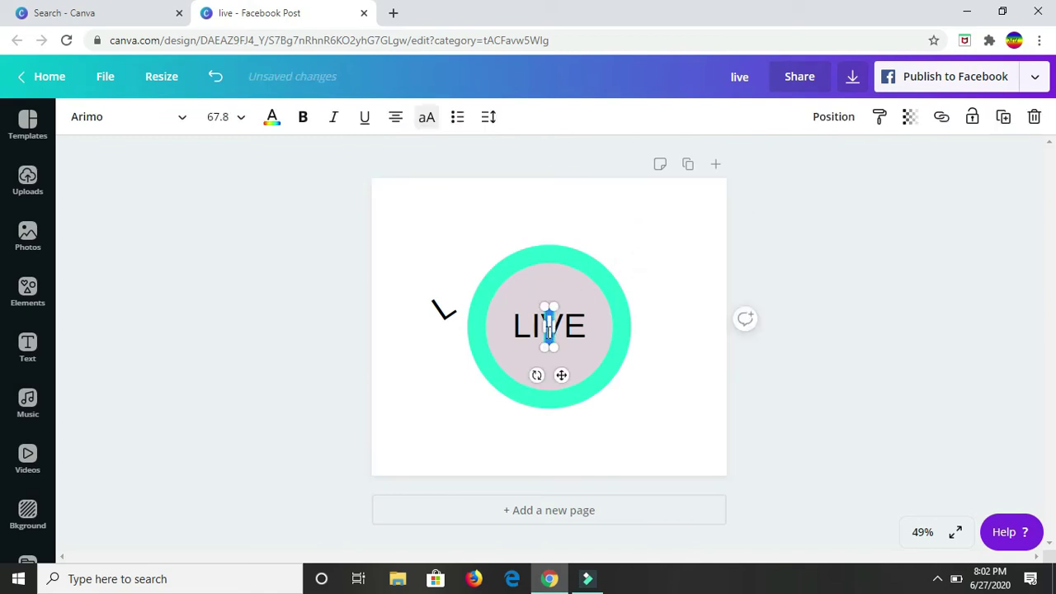
- Place the pasted I just above the tilted L, outside the turquoise ring's upper left, and tilt it counterclockwise
drag(543, 349, 475, 321)
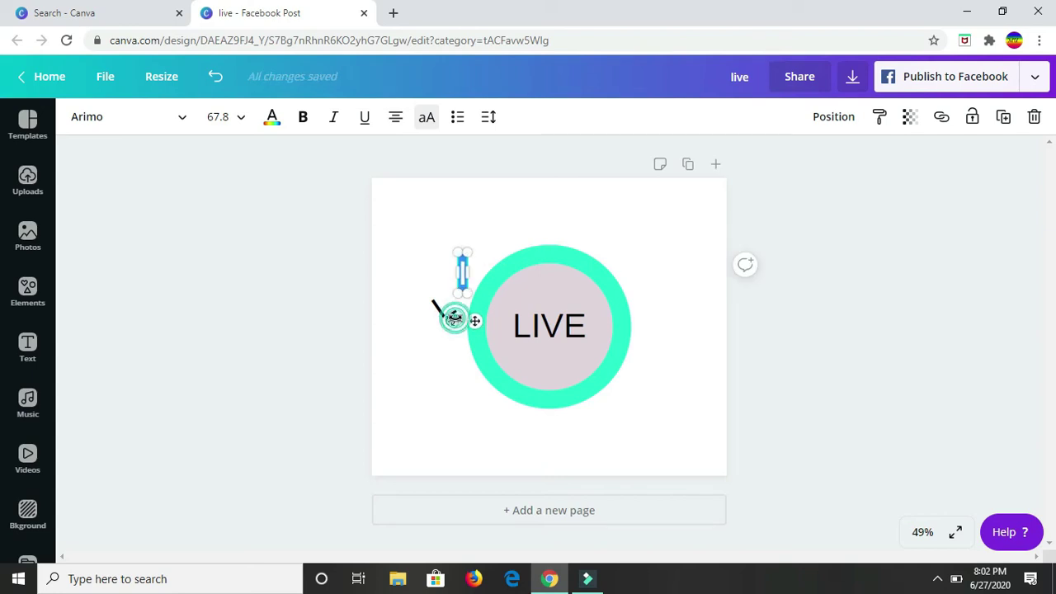
drag(449, 321, 510, 305)
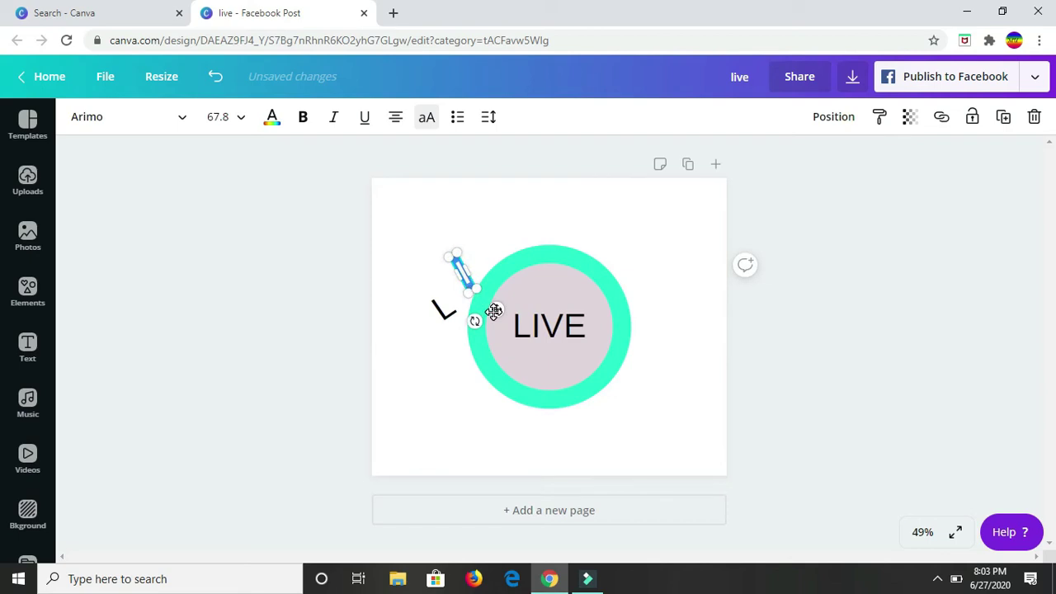
mouse_move(496, 308)
mouse_down()
mouse_move(480, 330)
mouse_move(494, 321)
mouse_up()
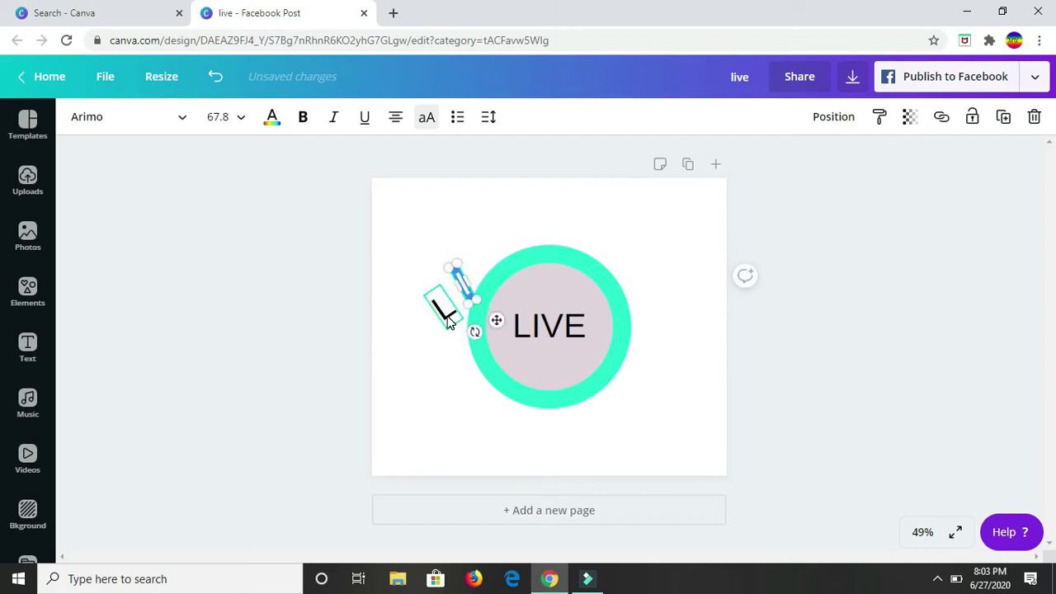
- Shift the separate L slightly down and tilt it further counterclockwise to follow the ring's left side
click(447, 313)
click(452, 330)
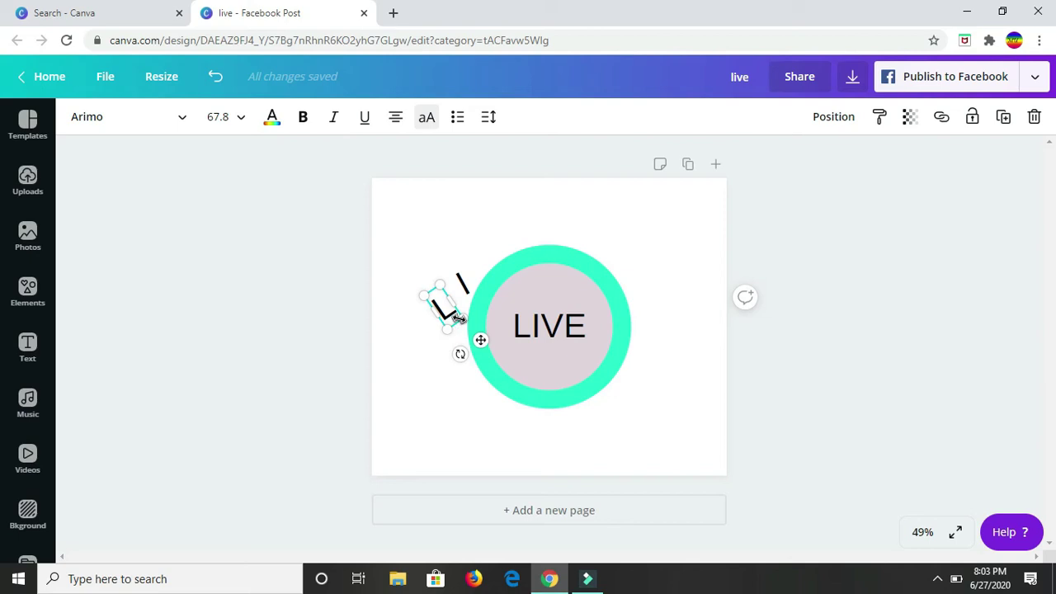
key(Down)
drag(461, 365, 464, 347)
- Move the separate I down closer to the L and tilt it further counterclockwise to follow the ring
shift+click(460, 285)
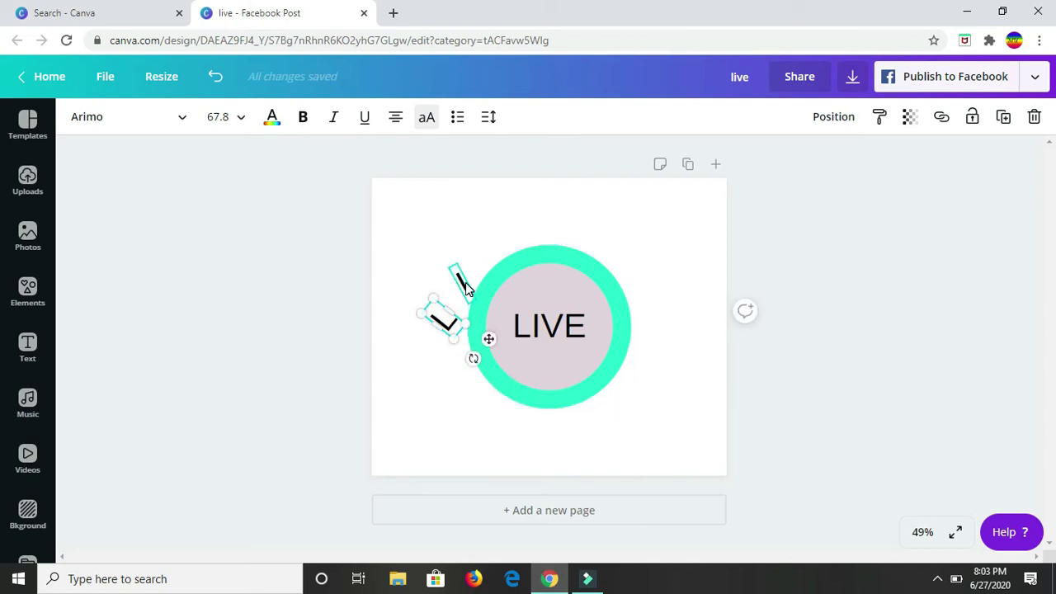
click(466, 282)
drag(465, 282, 457, 292)
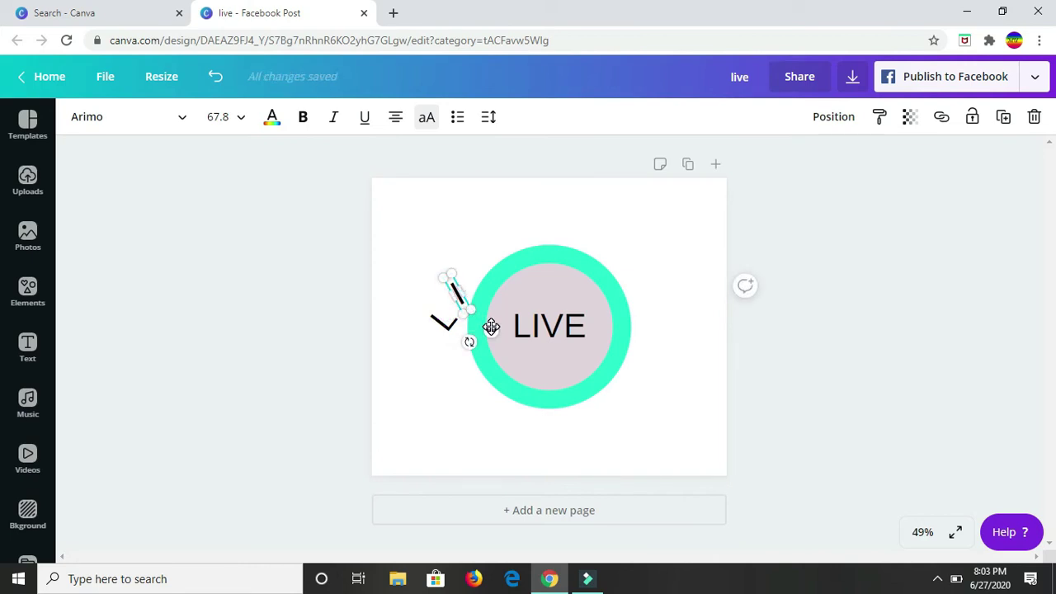
click(470, 345)
drag(469, 344, 476, 324)
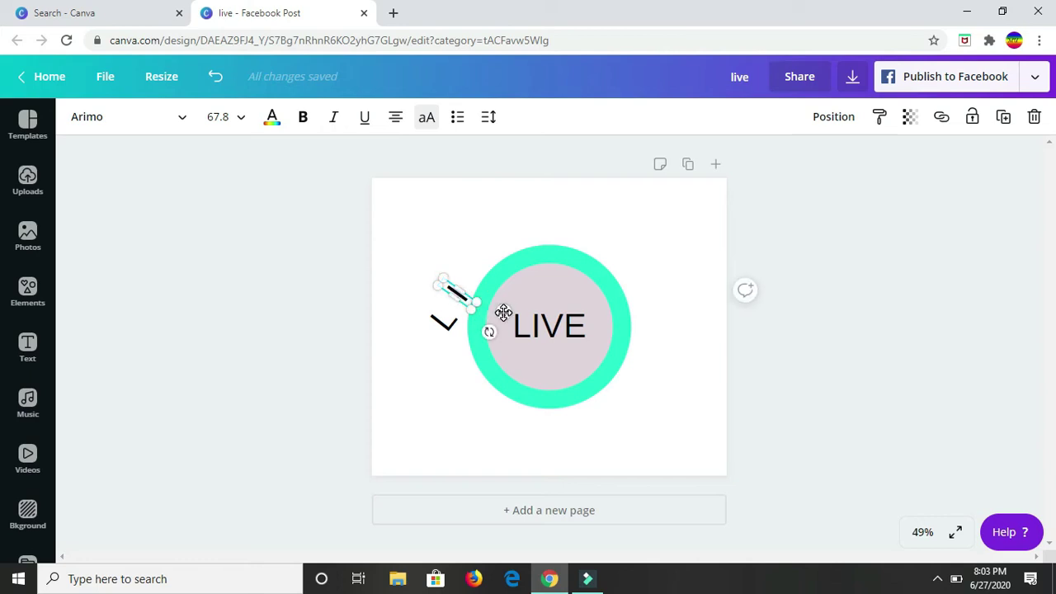
mouse_move(503, 313)
mouse_down()
mouse_move(488, 309)
mouse_move(501, 313)
mouse_up()
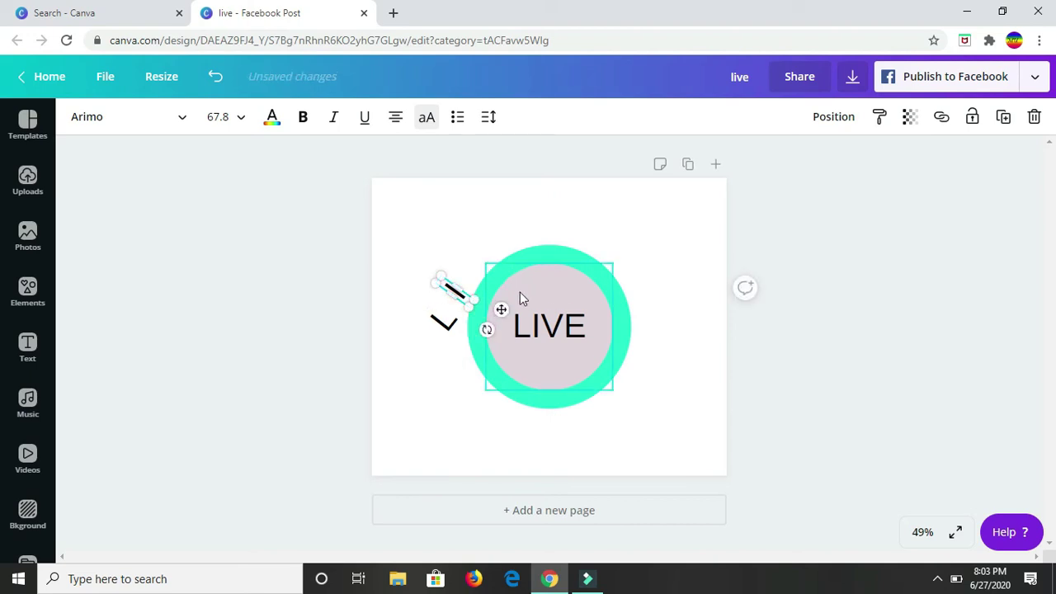
- Copy the letter V from the word LIVE in the inner circle and paste it as a separate text box
click(560, 327)
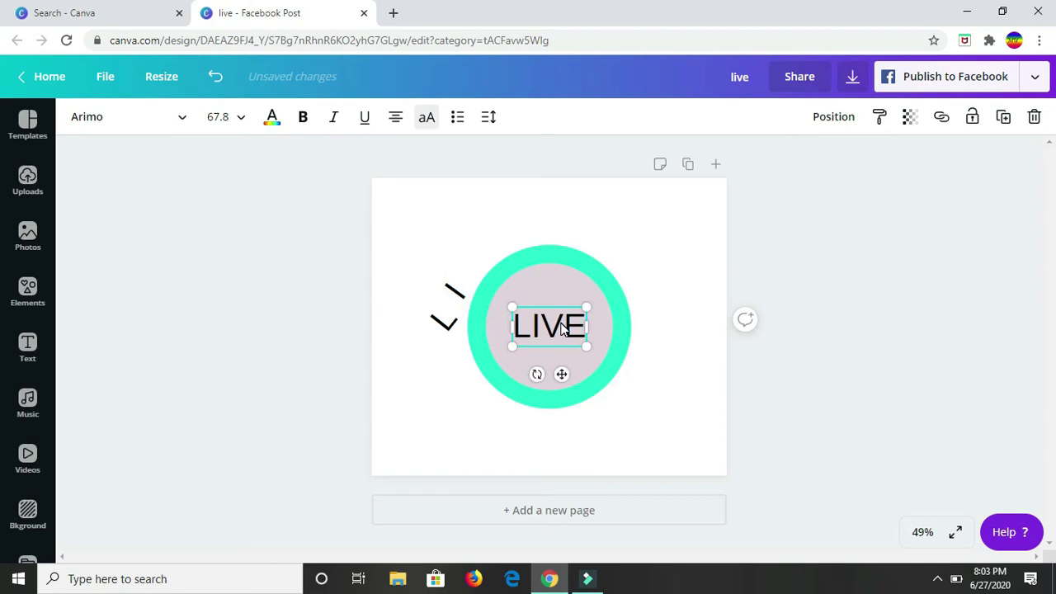
click(561, 327)
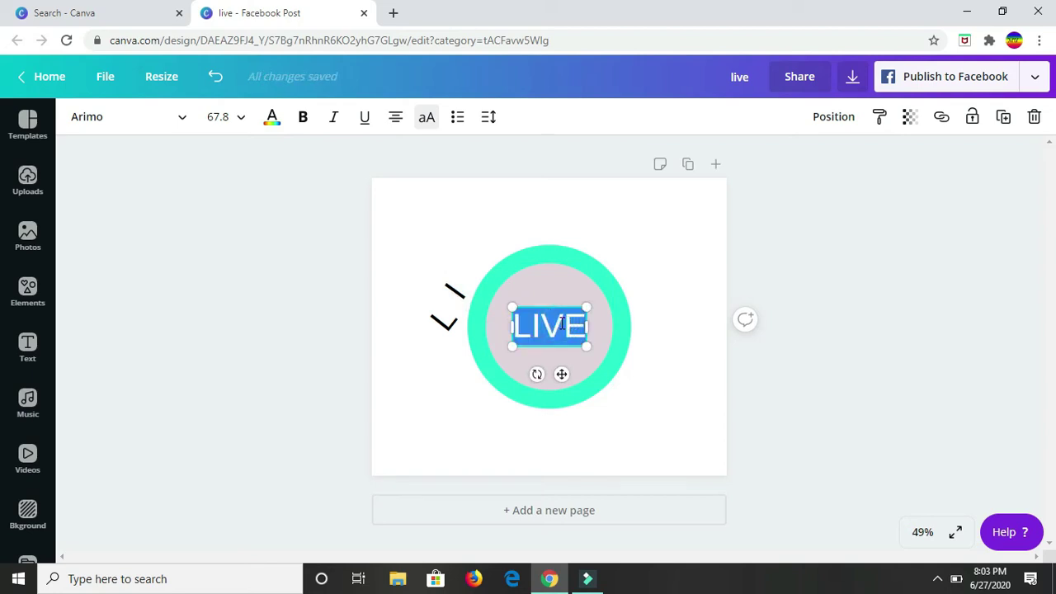
click(563, 325)
drag(564, 325, 543, 323)
key(ctrl+c)
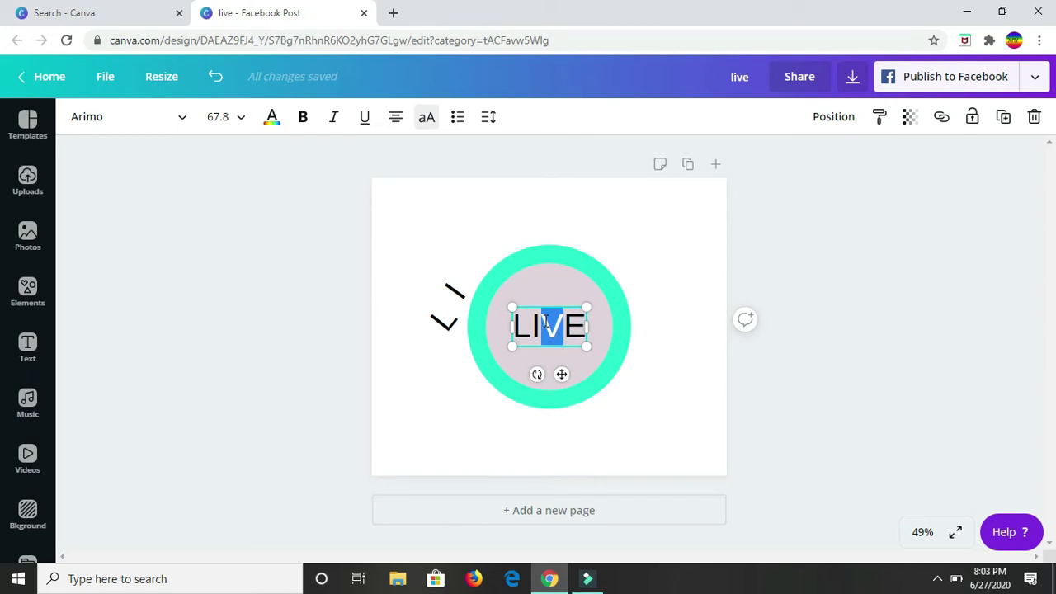
click(642, 257)
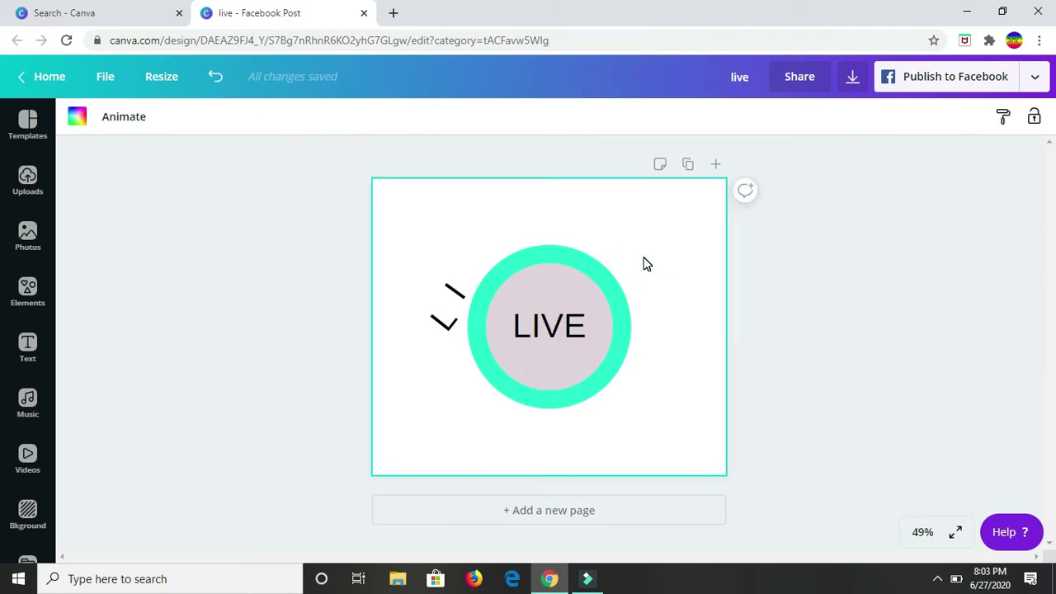
key(ctrl+v)
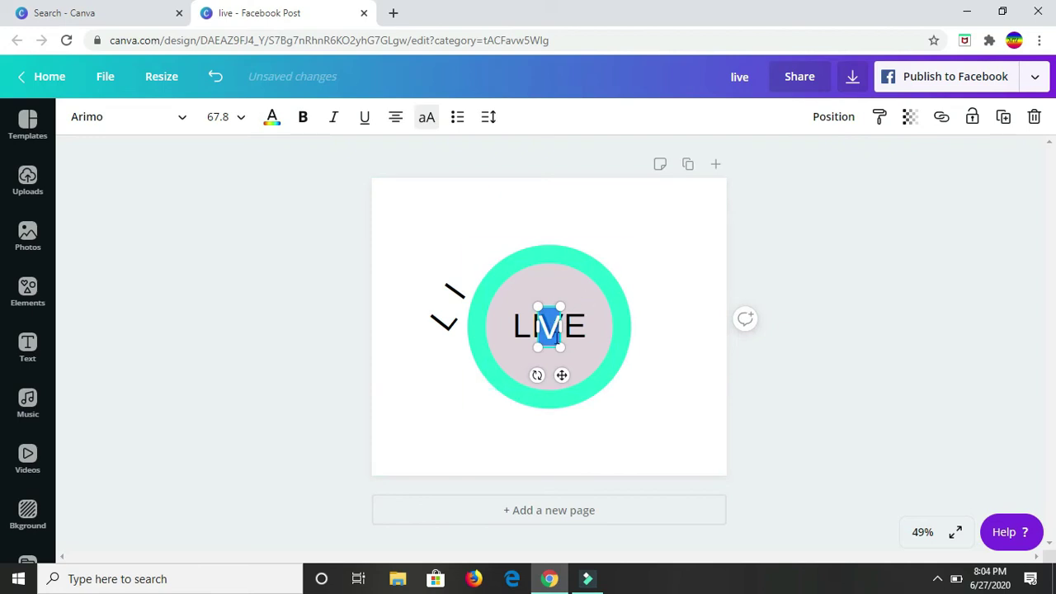
- Place the pasted V above the I at the ring's upper left, tilted counterclockwise, and shift the L slightly outward
drag(561, 375, 498, 280)
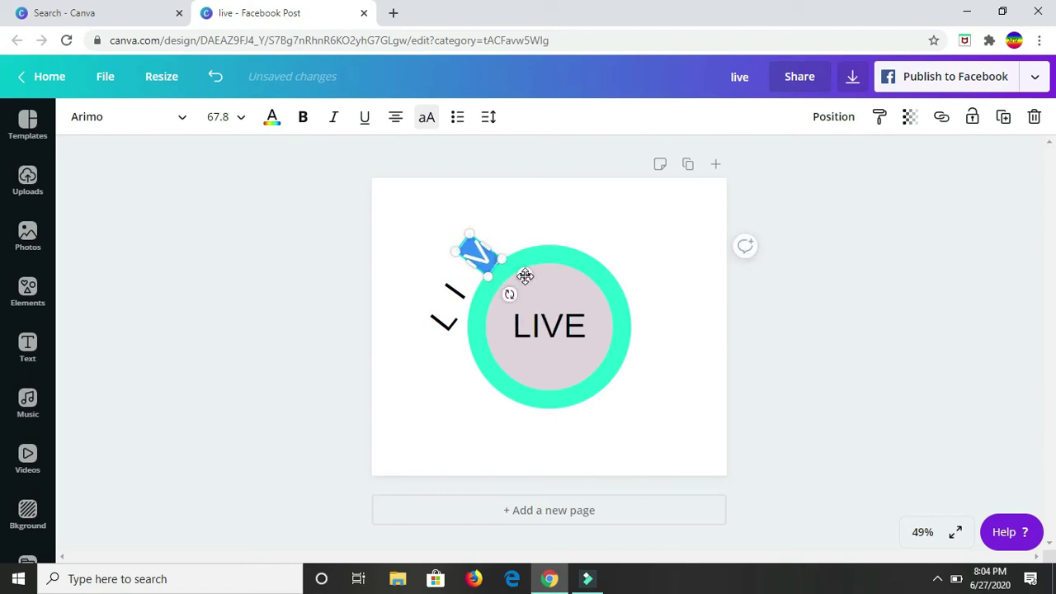
drag(525, 276, 518, 285)
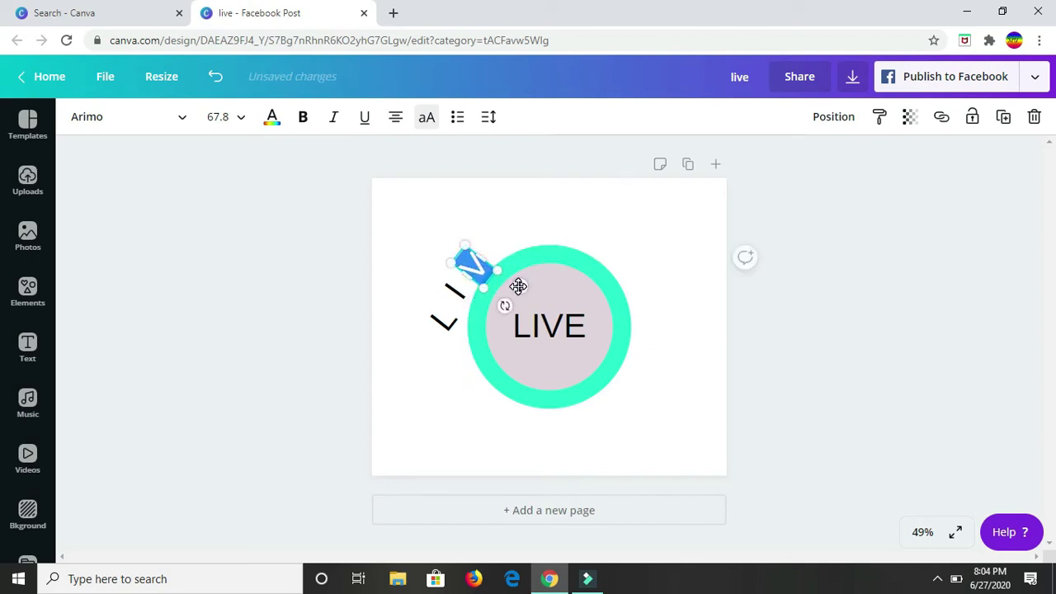
click(450, 318)
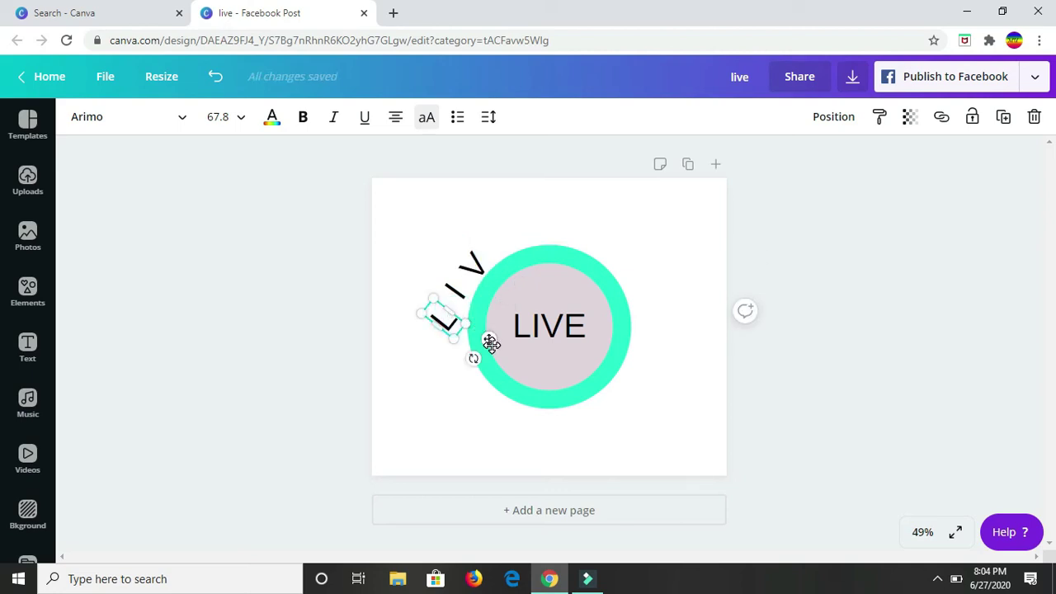
mouse_move(491, 343)
mouse_down()
mouse_move(489, 334)
mouse_move(479, 345)
mouse_up()
click(502, 240)
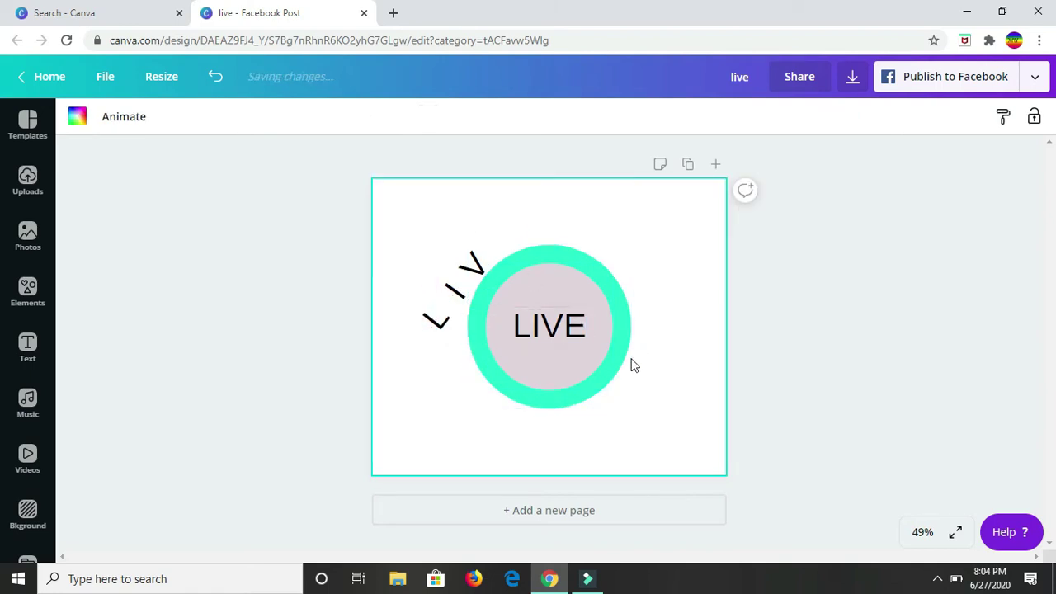
- Add the letter E as a separate text box below the ring and narrow the box around the letter
click(581, 327)
click(569, 332)
key(shift+End)
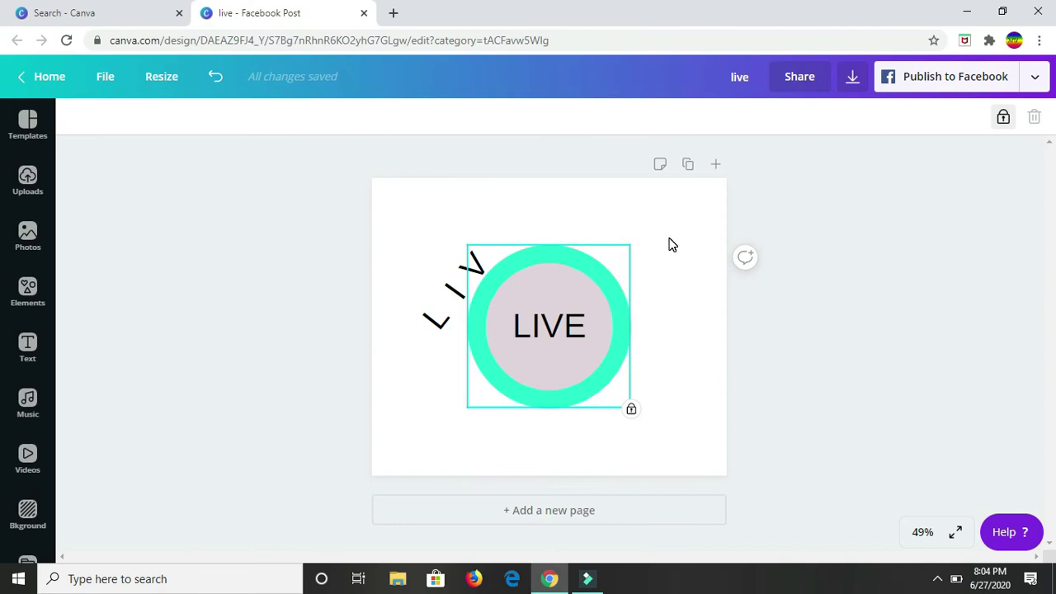
text(E)
drag(467, 428, 523, 425)
drag(631, 427, 597, 424)
drag(523, 427, 547, 429)
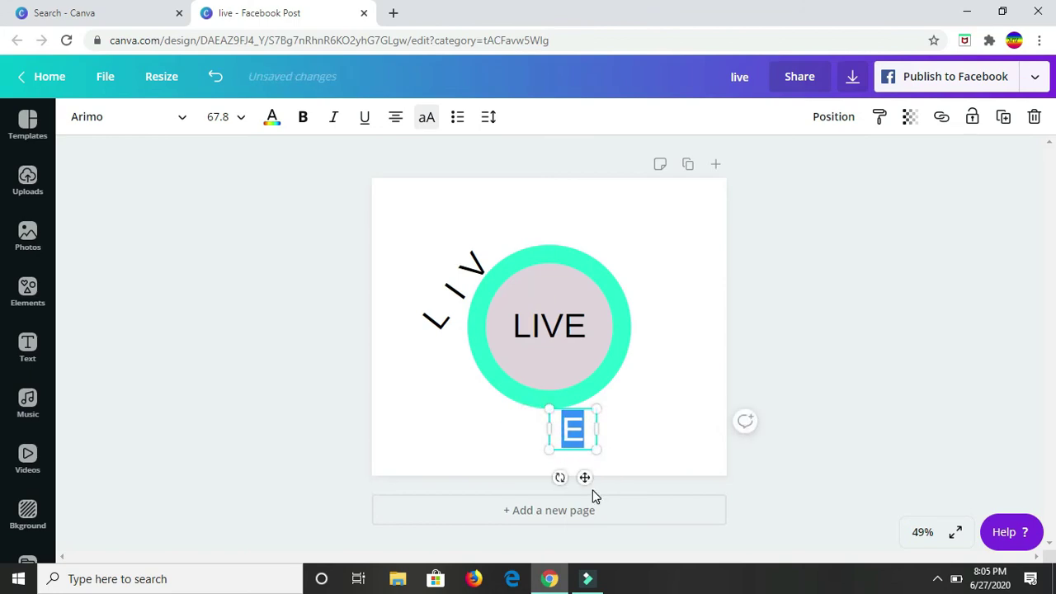
- Place the separate E right after the V at the ring's upper left, tilted counterclockwise
drag(581, 477, 535, 276)
click(574, 242)
- Move the separate I and L closer to the V so the four outer letters are more evenly spaced
click(458, 294)
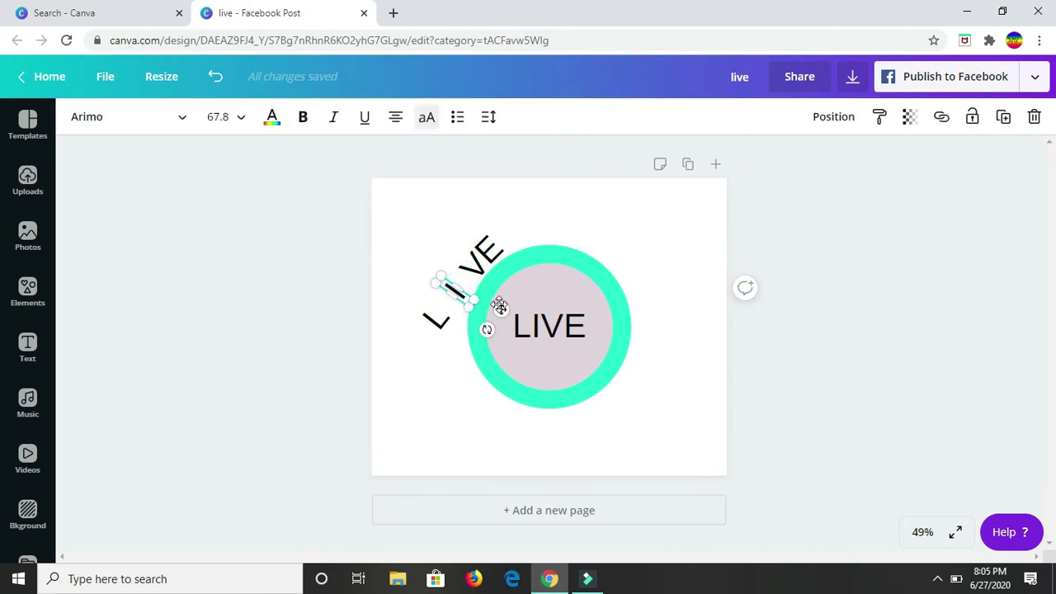
drag(502, 312, 506, 306)
click(458, 396)
click(435, 319)
drag(479, 338, 491, 317)
click(544, 231)
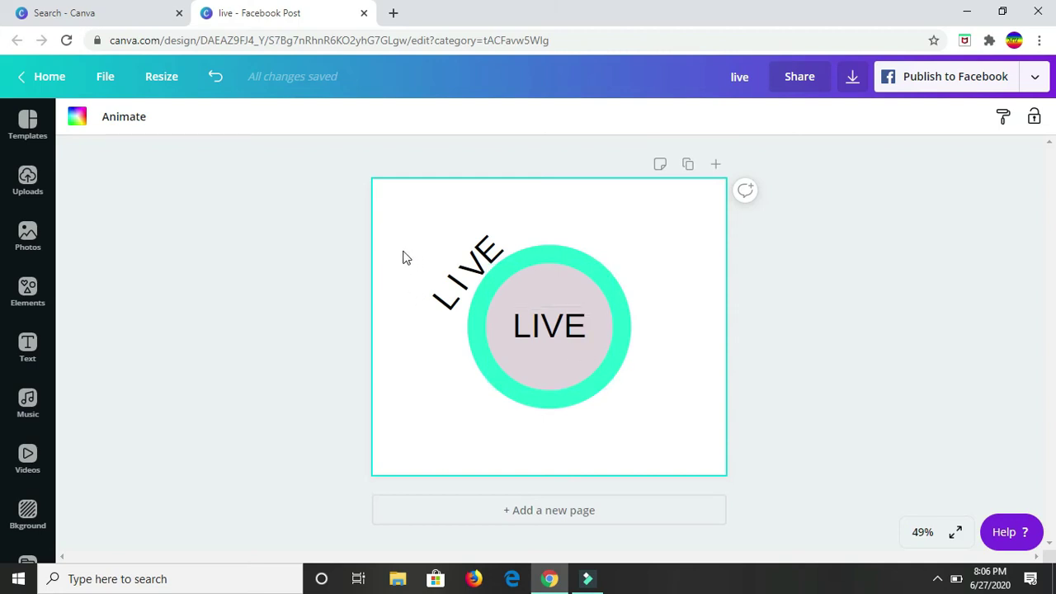
- Group the four outer letters, duplicate the group, and move the copy to the ring's lower right
drag(402, 252, 467, 290)
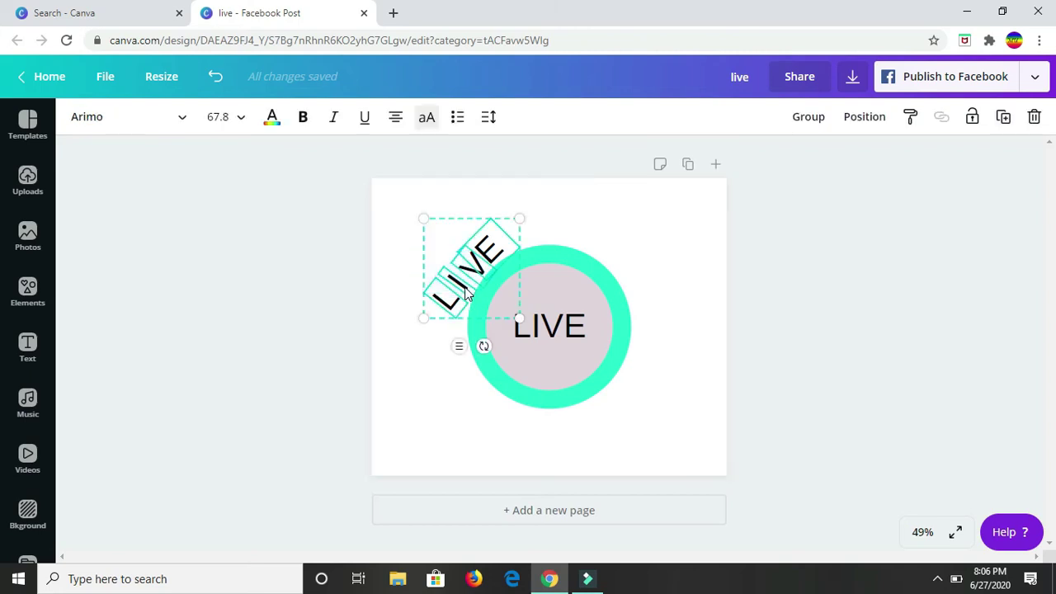
click(811, 122)
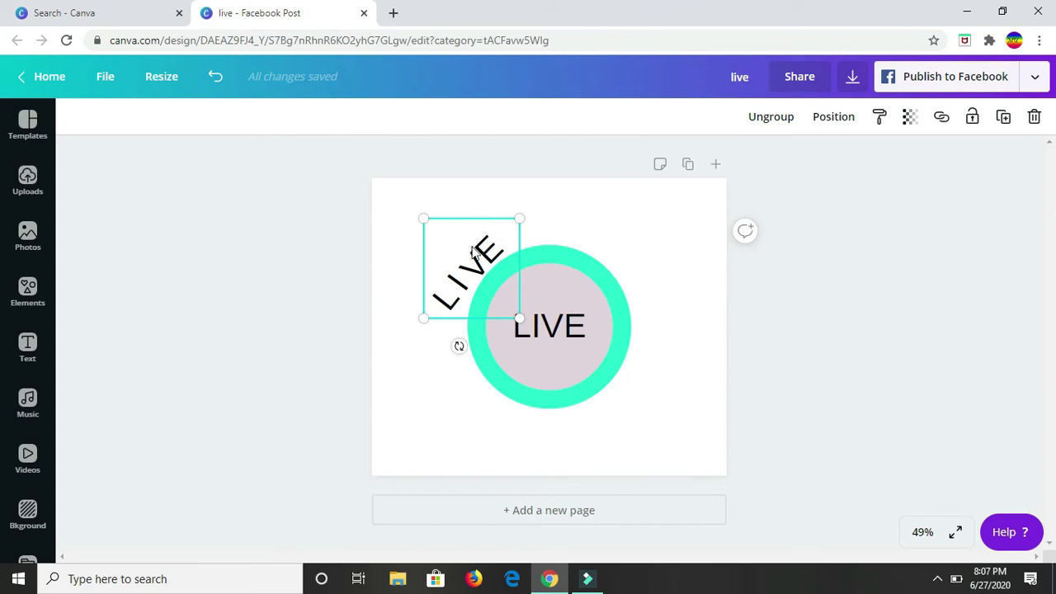
click(1003, 118)
drag(498, 283, 667, 380)
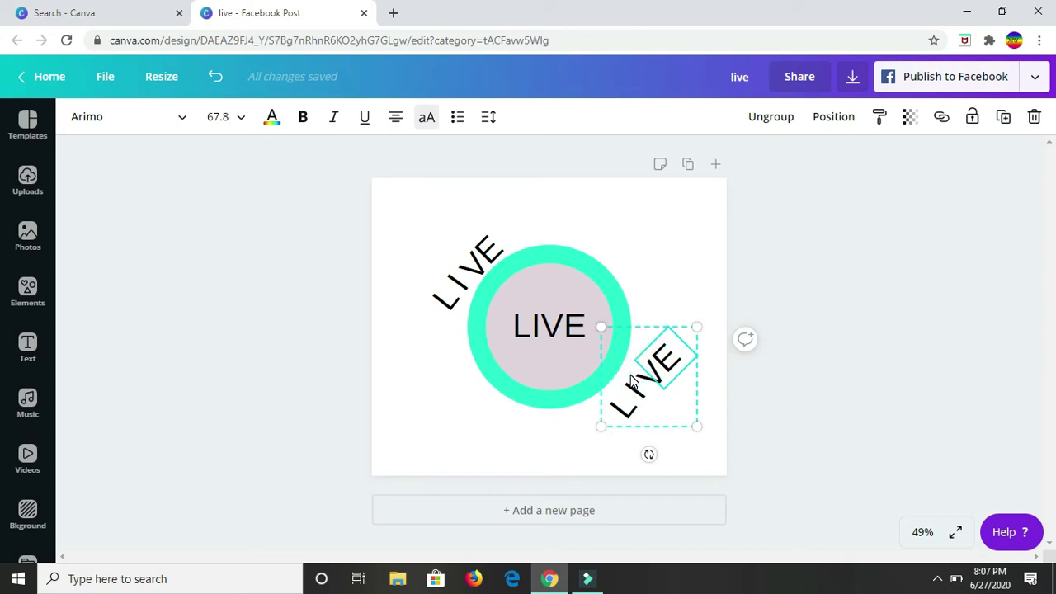
- Rotate the duplicated LIVE group clockwise so it reads downward along the ring's lower-right side
right_click(575, 421)
click(632, 404)
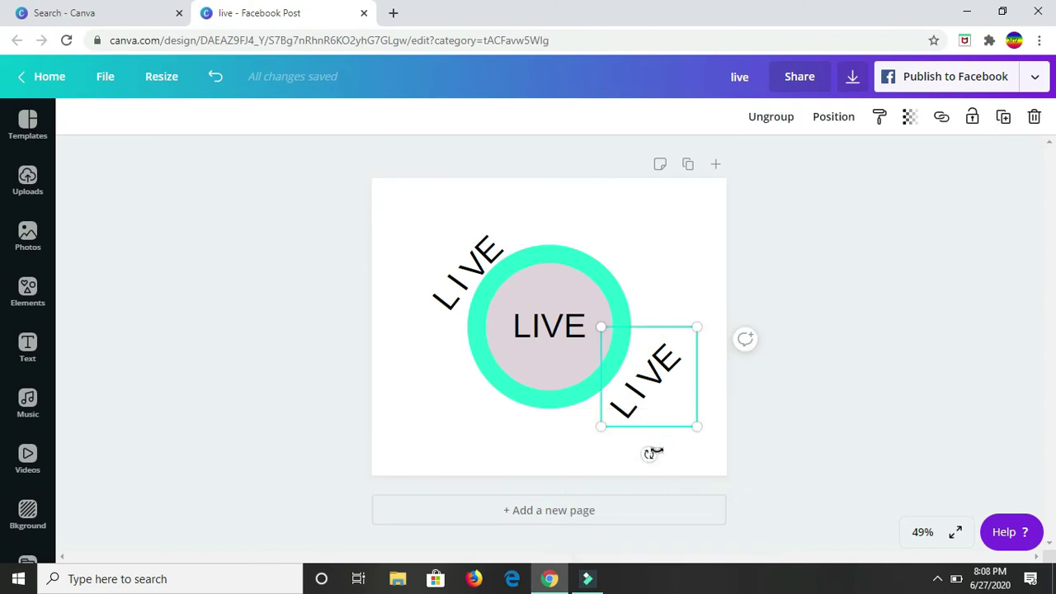
drag(648, 453, 627, 327)
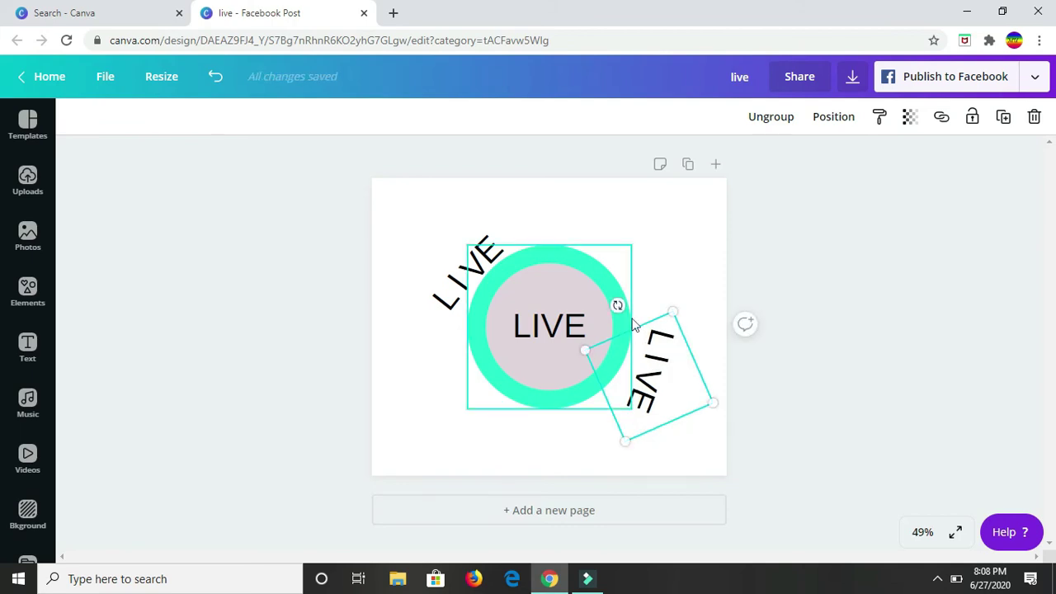
click(693, 226)
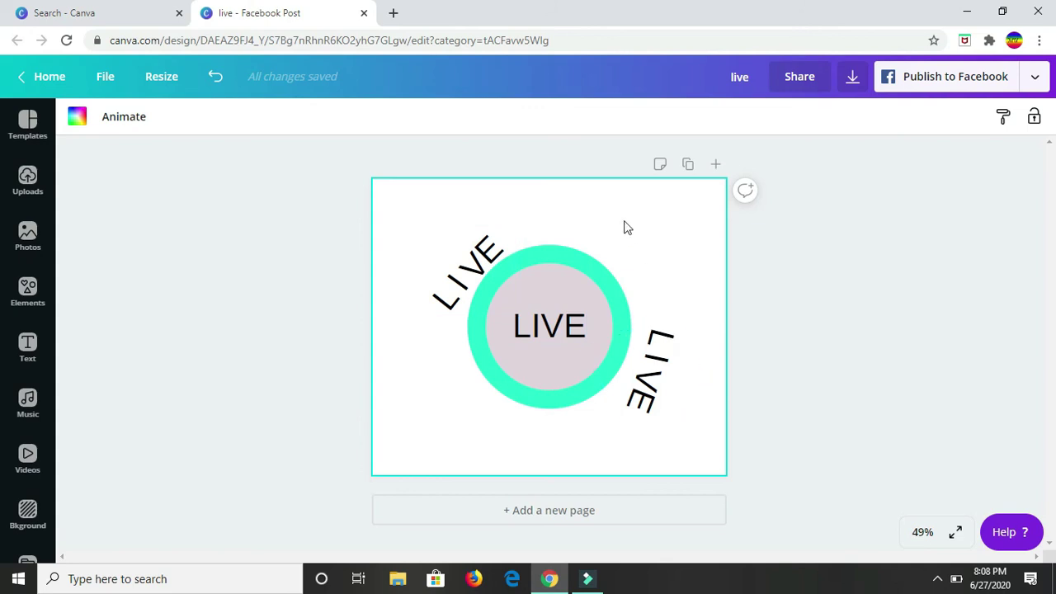
- Duplicate the LIVE group at the ring's upper left and move the copy above the ring
click(489, 270)
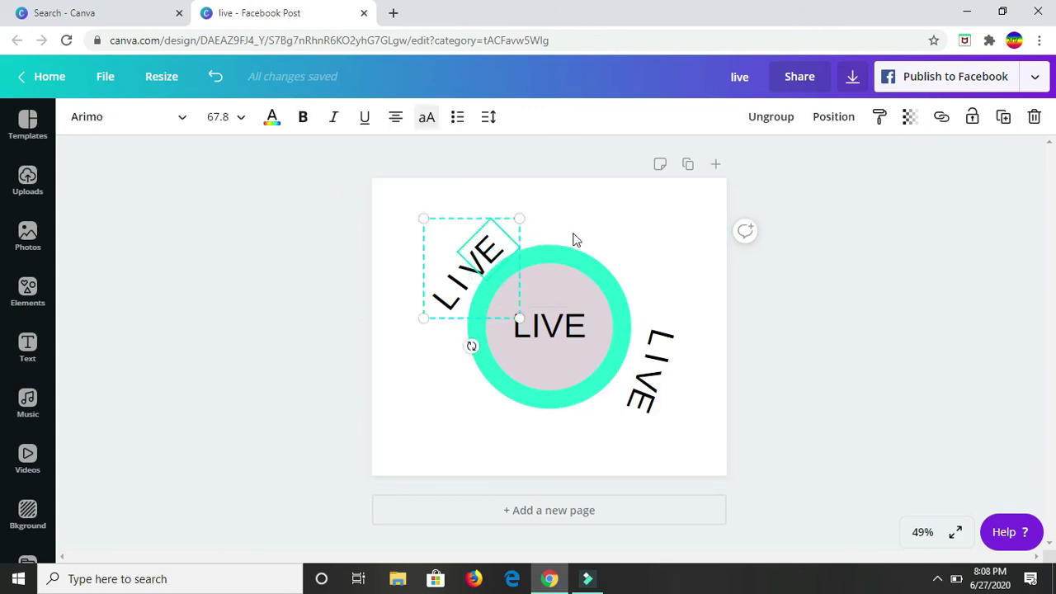
click(1007, 120)
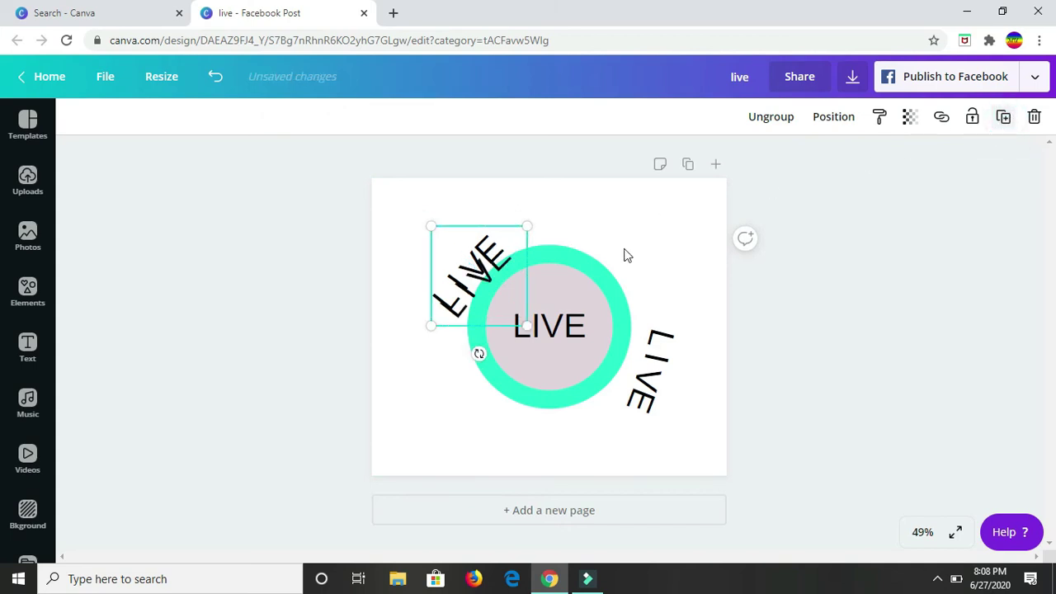
drag(508, 277, 571, 223)
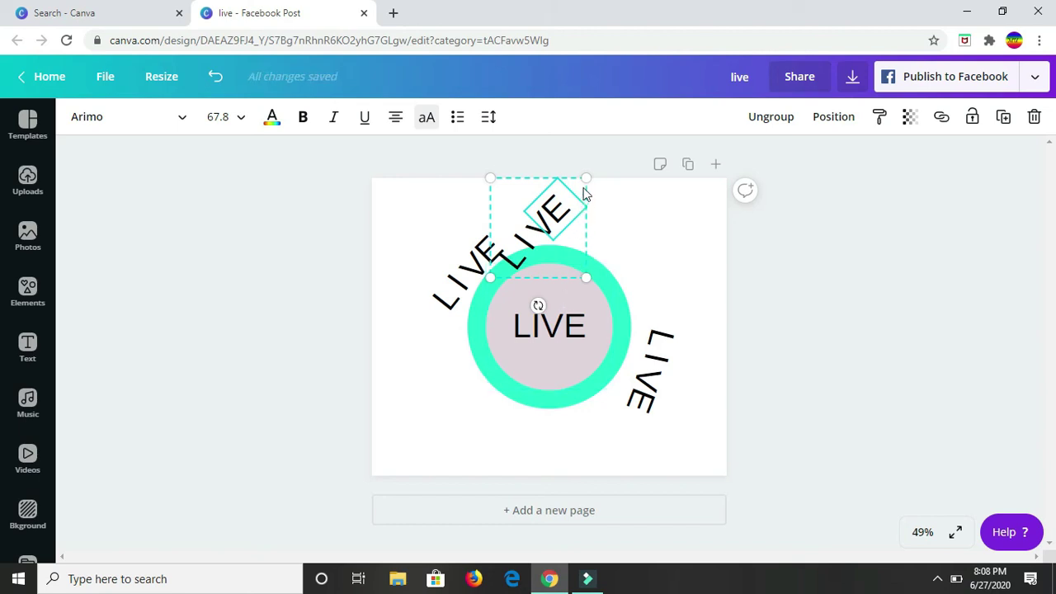
drag(587, 177, 590, 169)
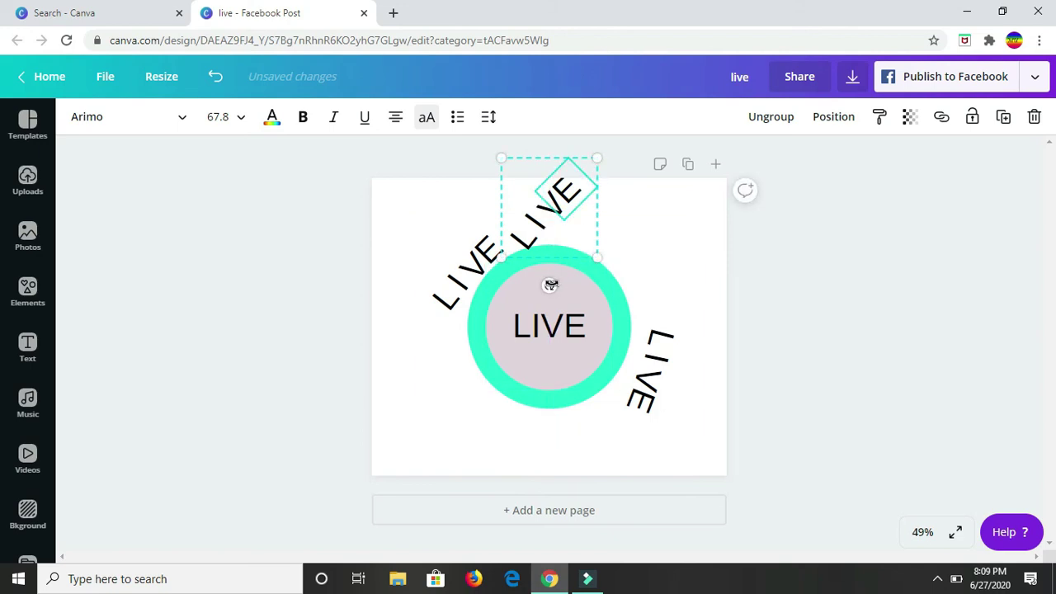
- Rotate the copied LIVE group above the ring clockwise and position it so it reads along the ring's top edge
drag(548, 282, 498, 262)
drag(551, 170, 560, 187)
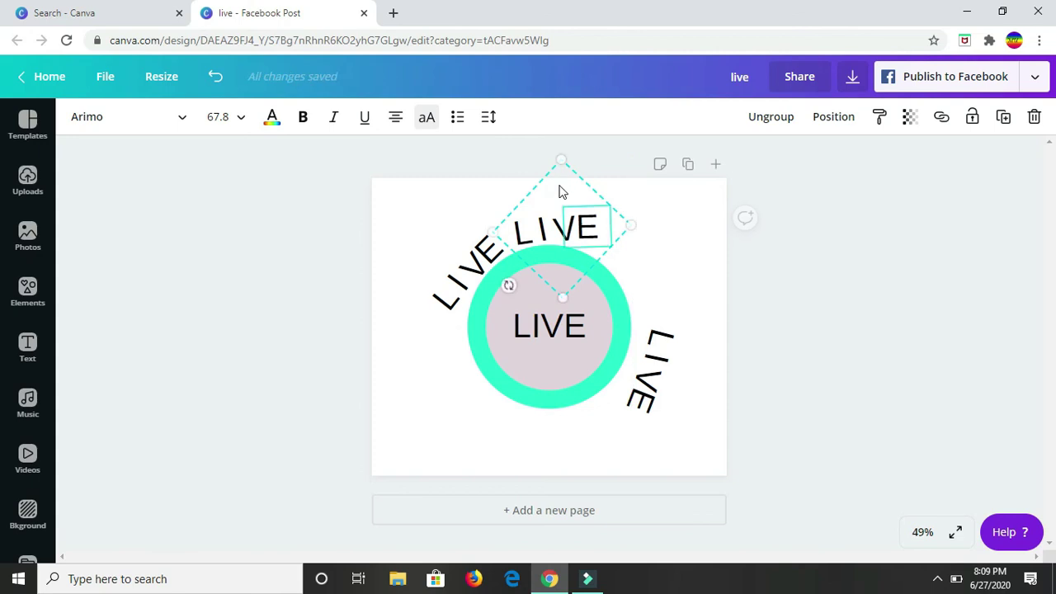
click(663, 270)
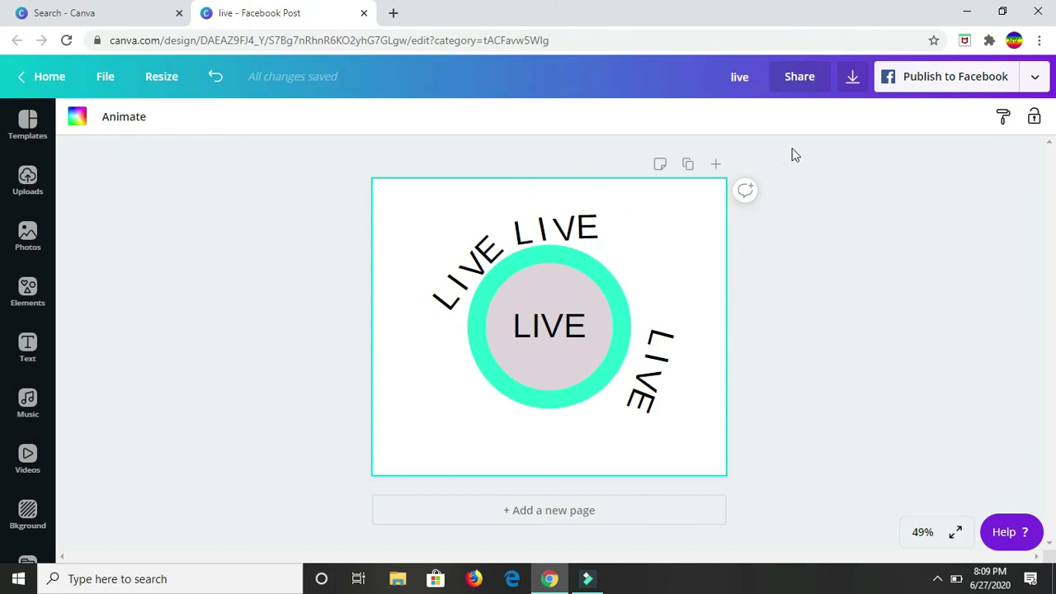
- Duplicate the LIVE group above the ring and move the copy to the ring's upper right
right_click(581, 233)
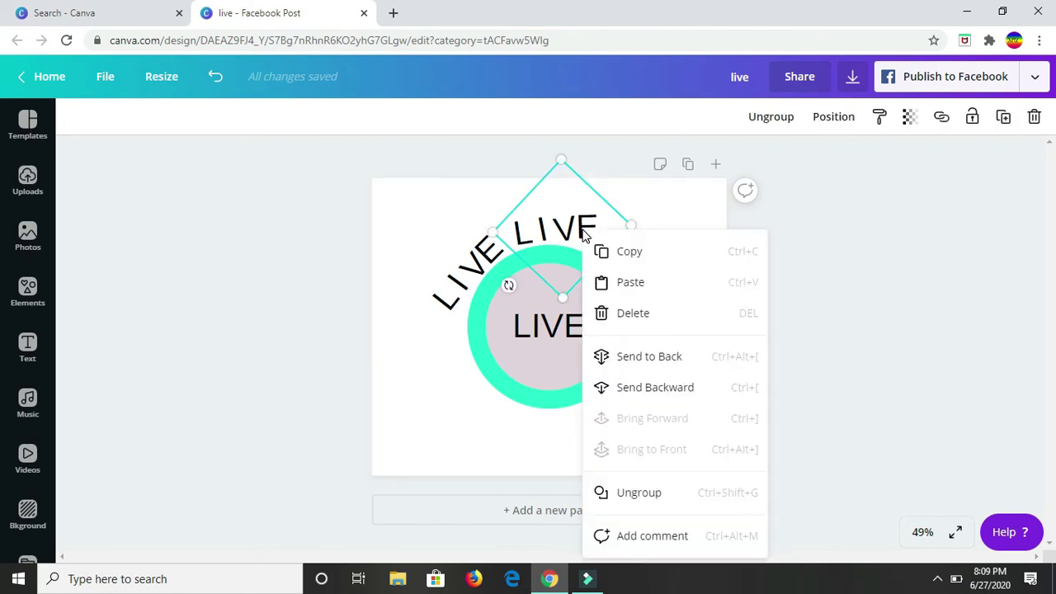
click(659, 203)
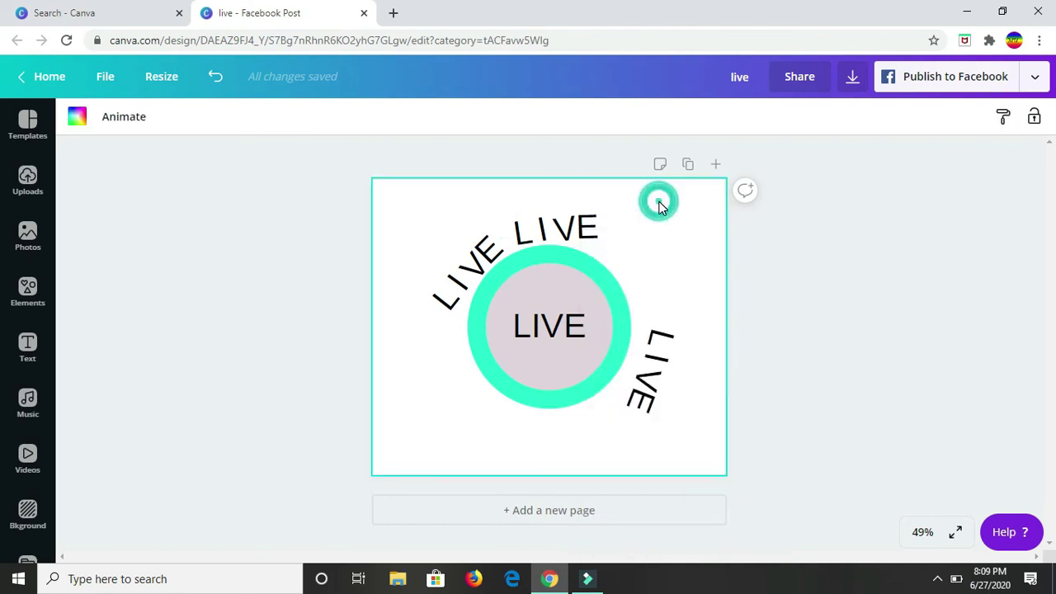
click(595, 237)
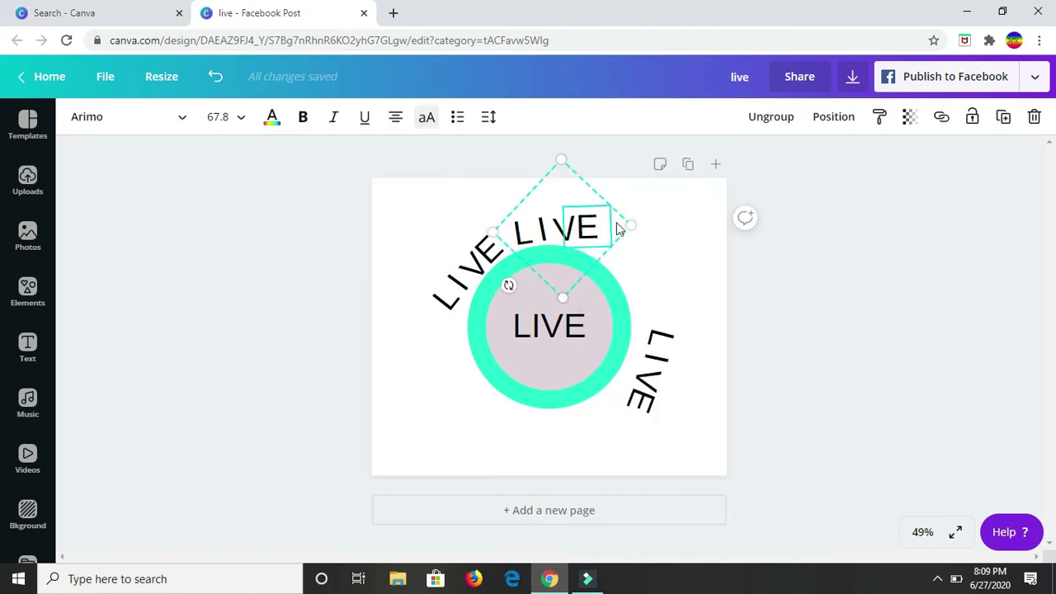
click(1004, 119)
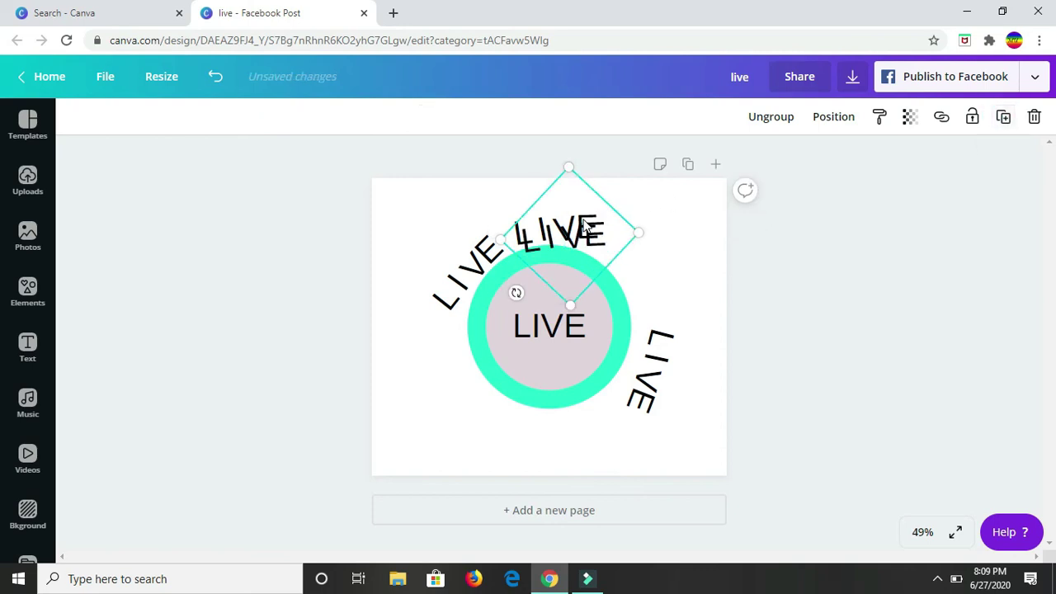
drag(591, 224, 675, 239)
drag(675, 239, 675, 240)
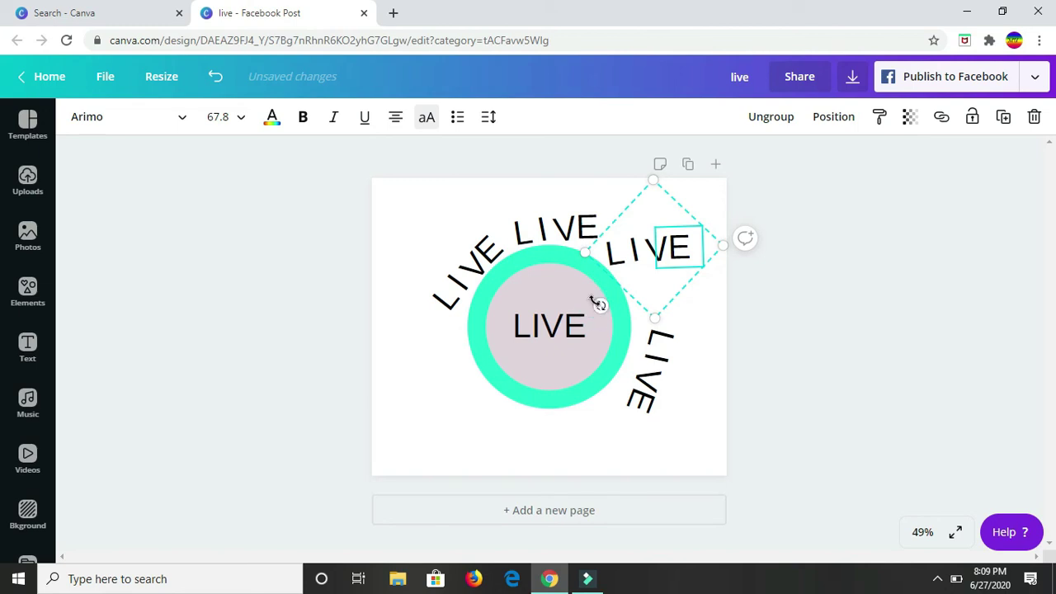
- Rotate the upper-right LIVE group clockwise and nudge it toward the ring so it follows the curve
drag(576, 285, 560, 244)
click(665, 234)
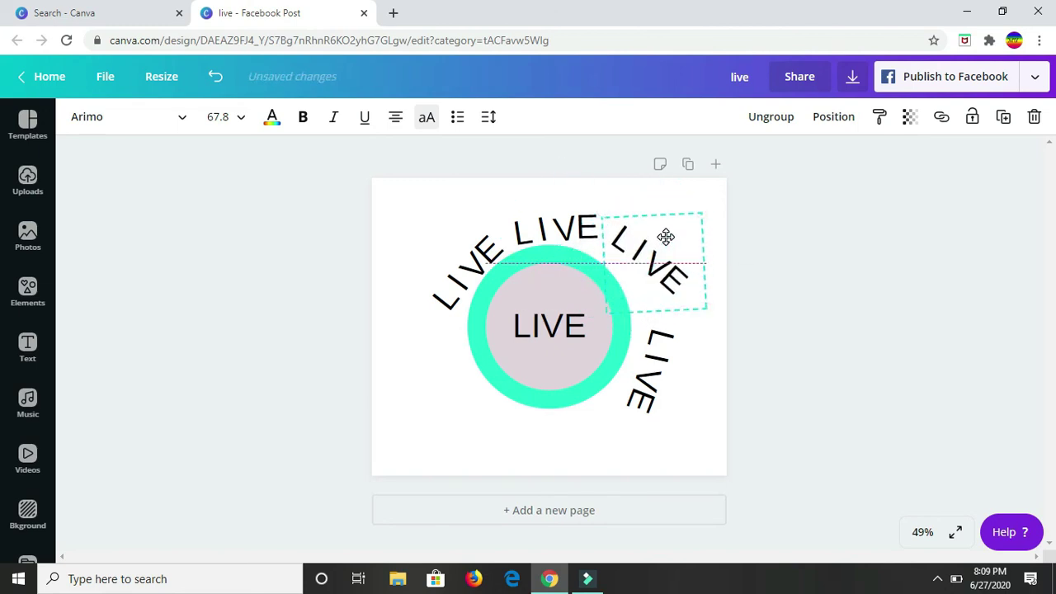
click(656, 244)
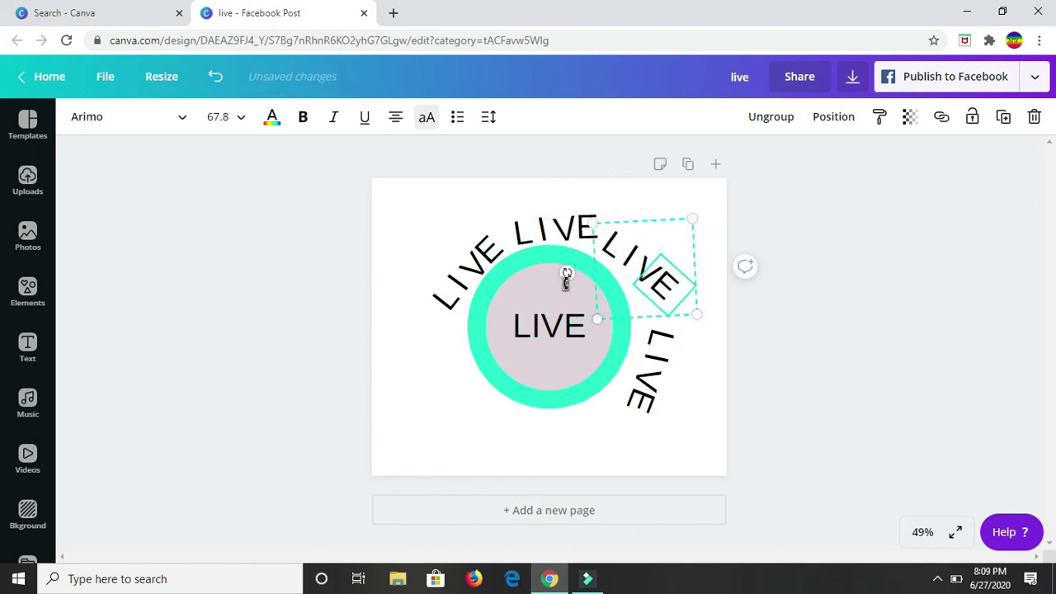
drag(569, 274, 564, 258)
click(678, 246)
drag(678, 248, 675, 247)
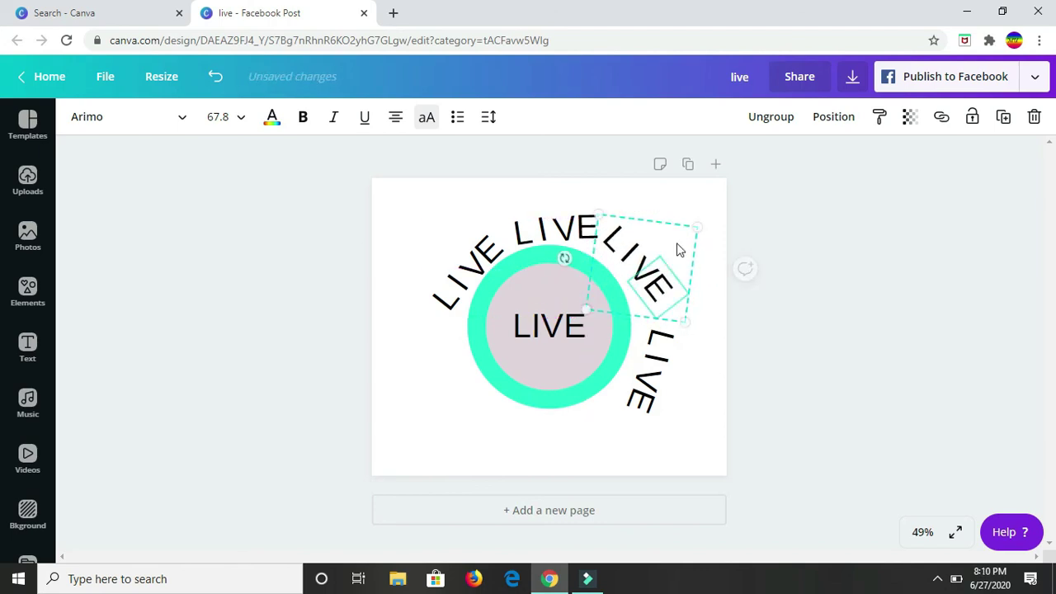
- Rotate the LIVE group at the ring's lower right slightly further clockwise and fit it closer to the curve
click(444, 403)
click(662, 394)
drag(617, 306, 638, 283)
click(666, 350)
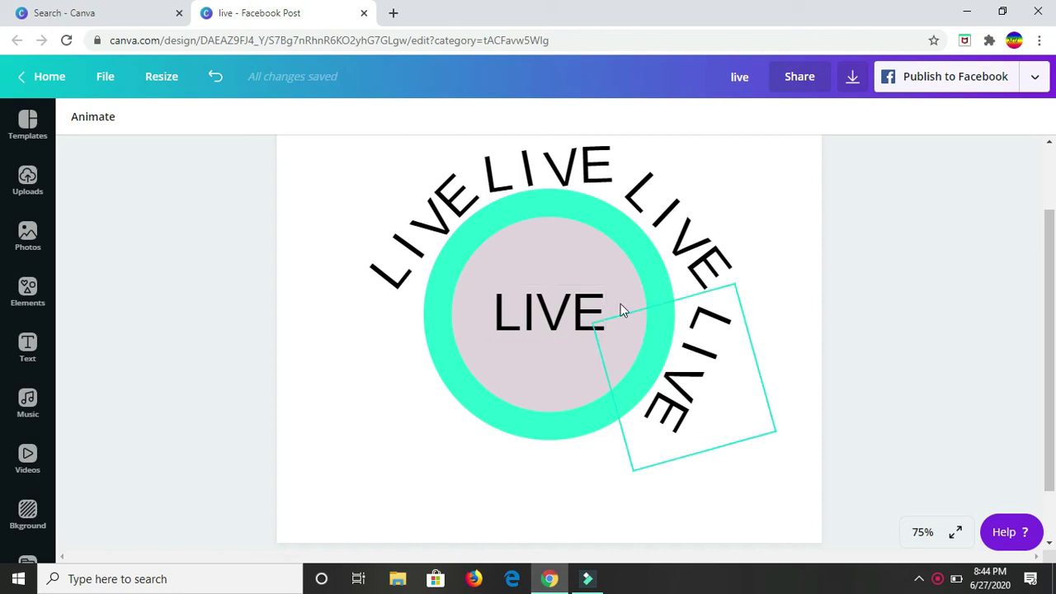
- Delete the central LIVE text, then unlock and delete the inner grey-pink circle
click(575, 316)
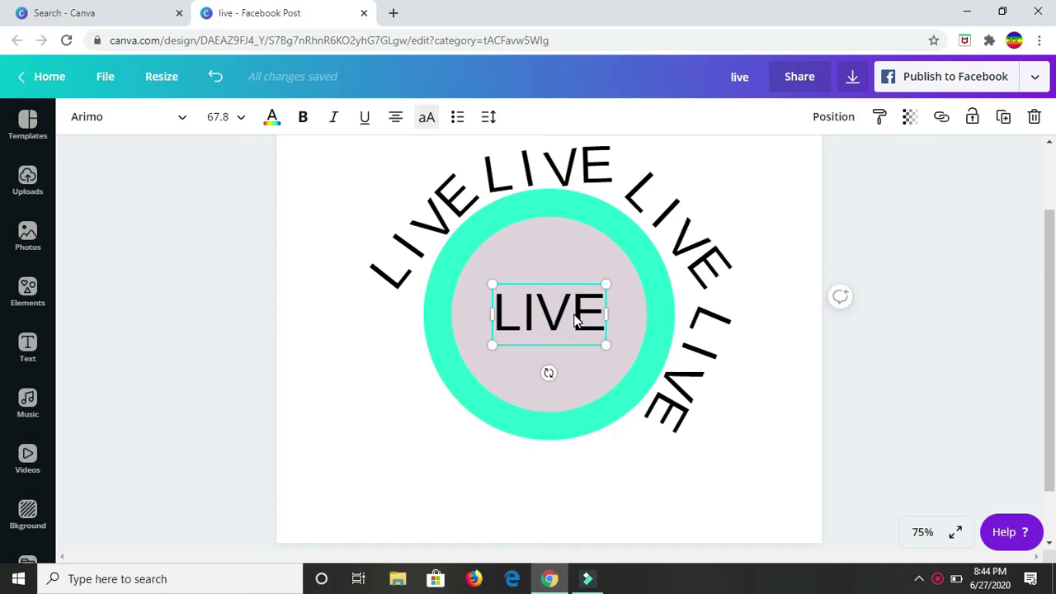
click(1035, 121)
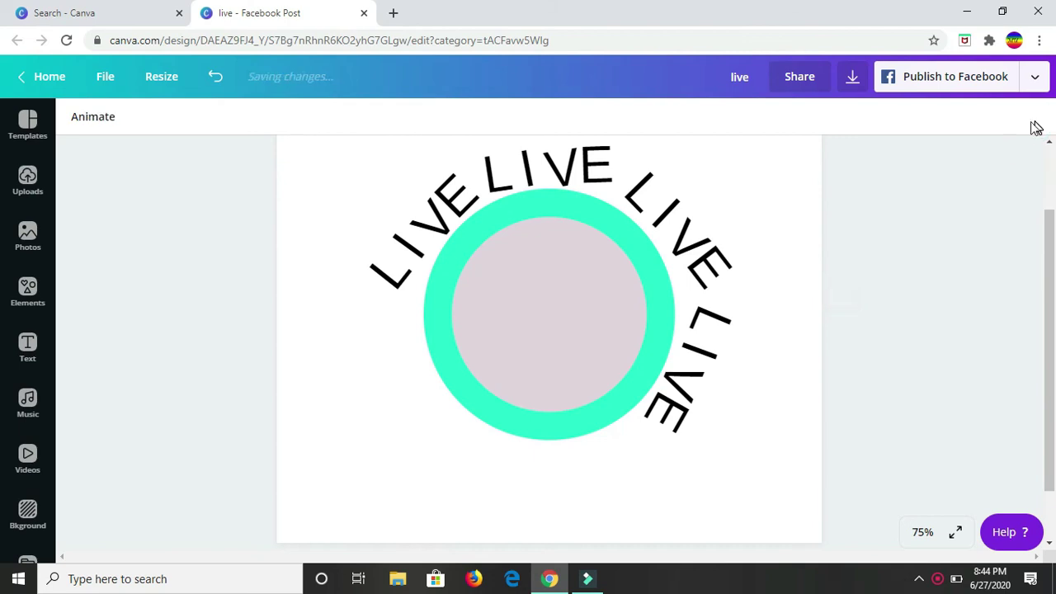
click(567, 322)
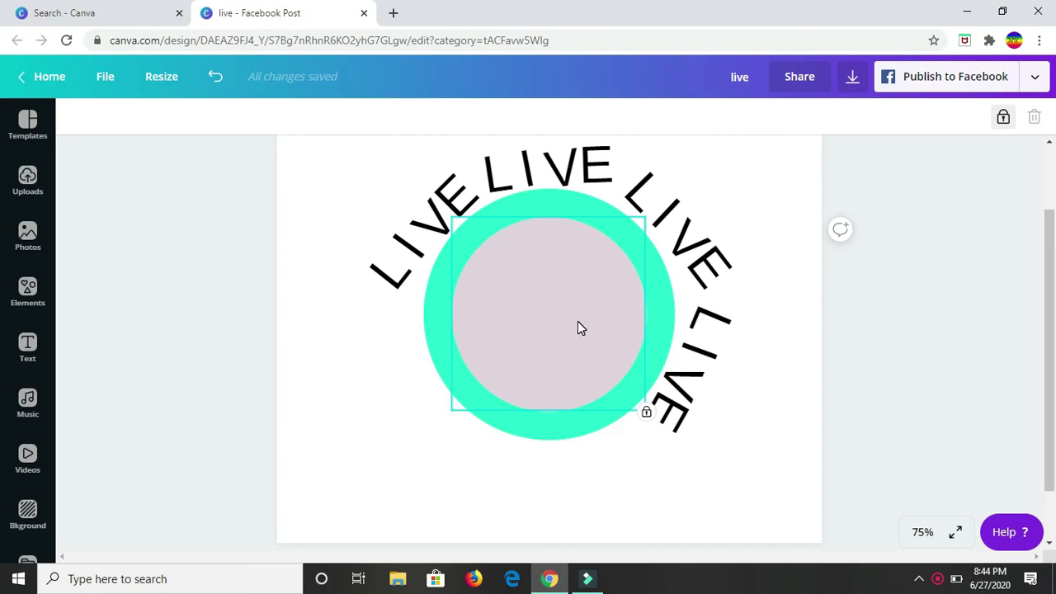
click(1003, 120)
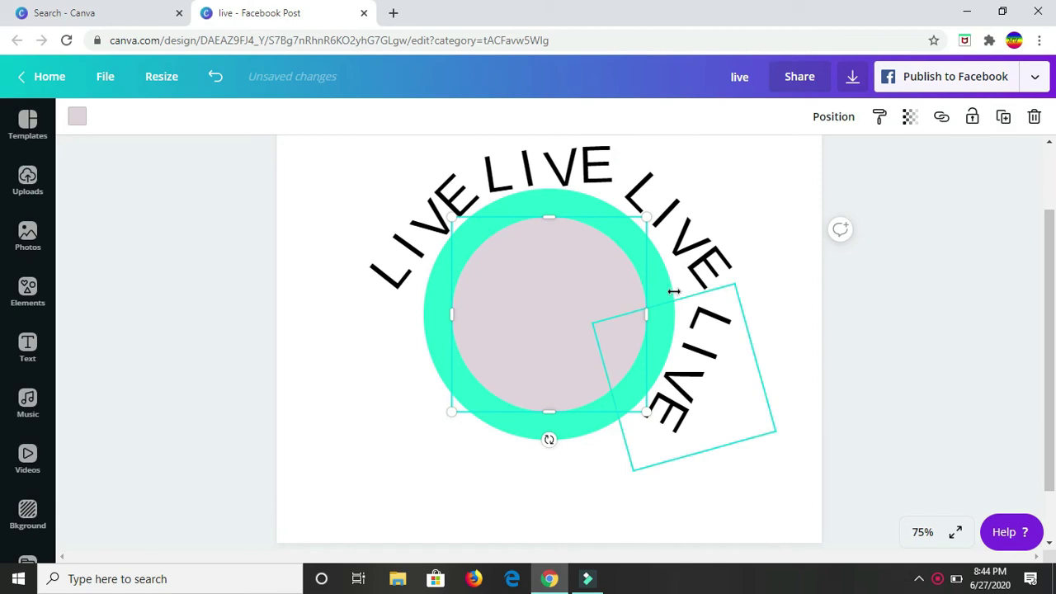
click(1034, 117)
- Unlock and delete the turquoise circle, and delete the lower-right LIVE group, keeping the upper arc of three
click(587, 314)
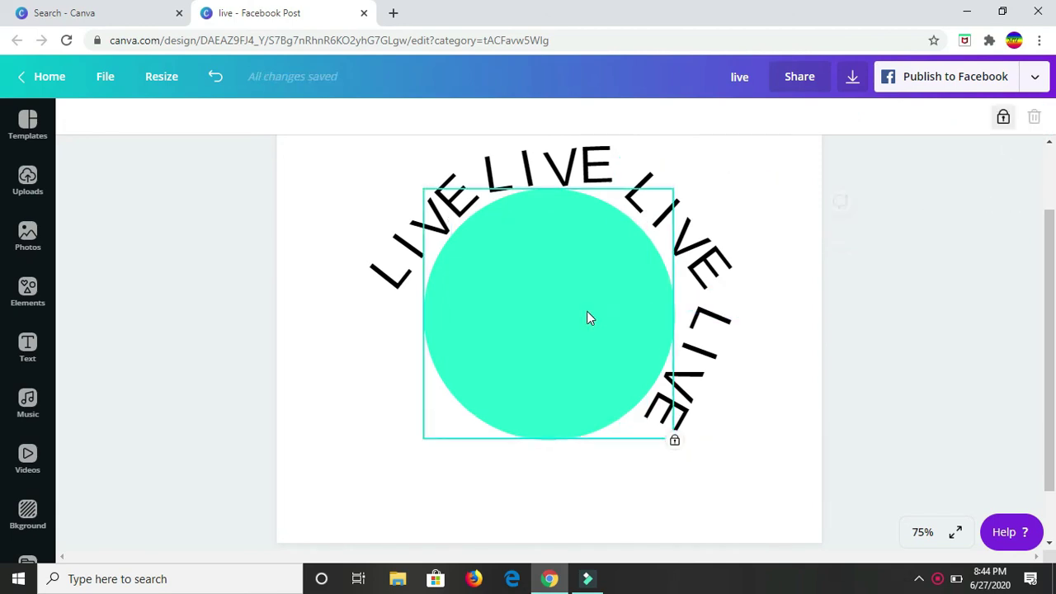
click(1003, 119)
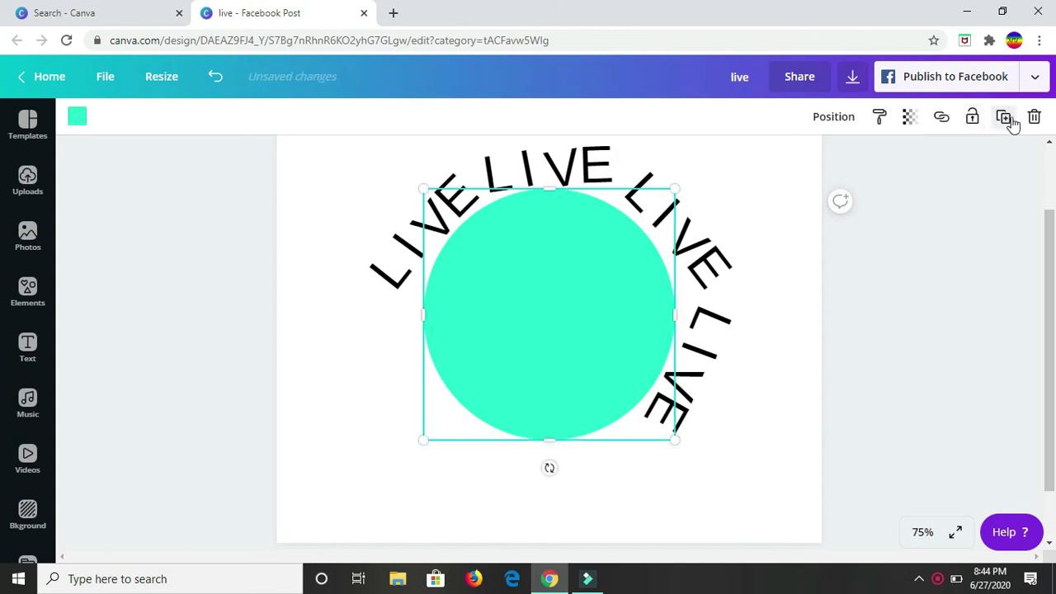
click(1035, 119)
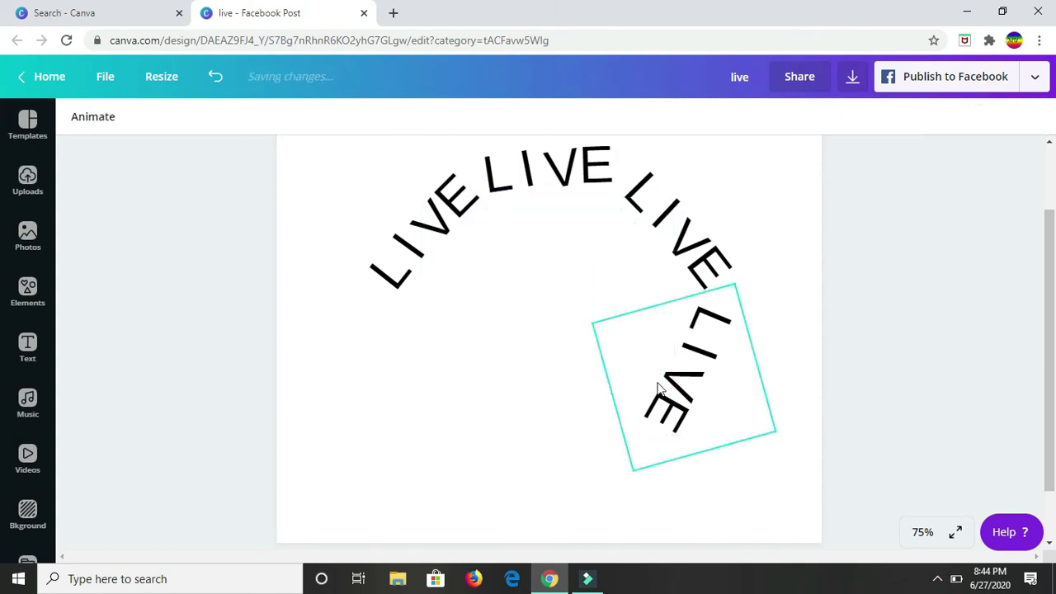
right_click(729, 400)
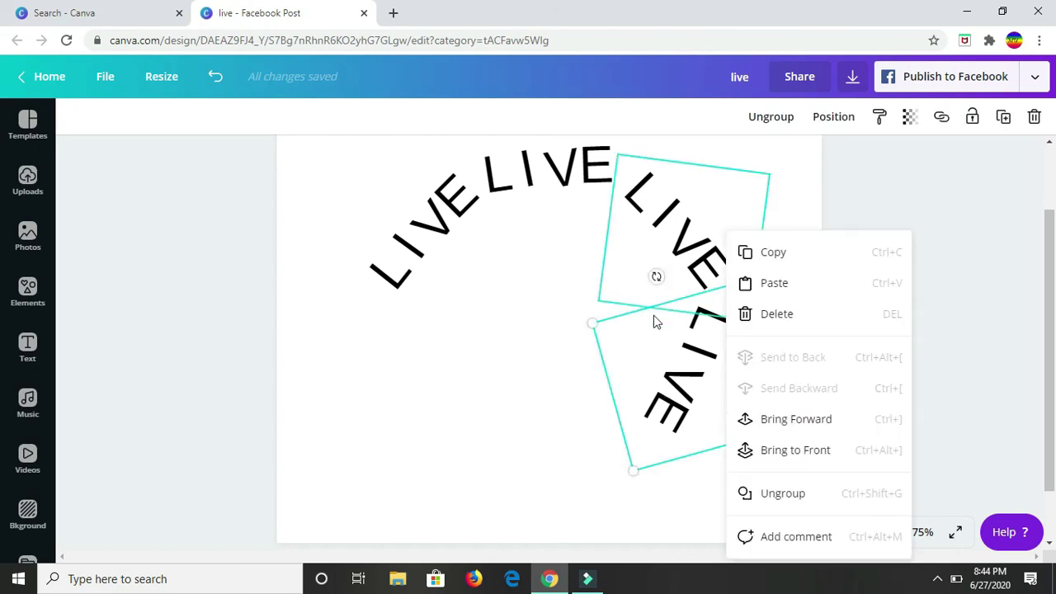
click(633, 360)
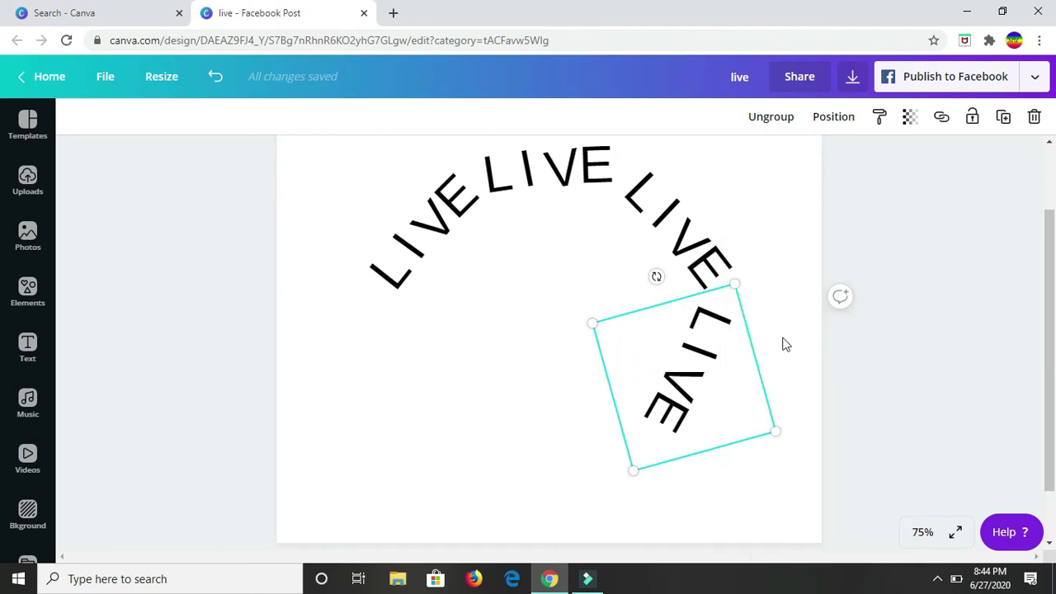
click(1036, 121)
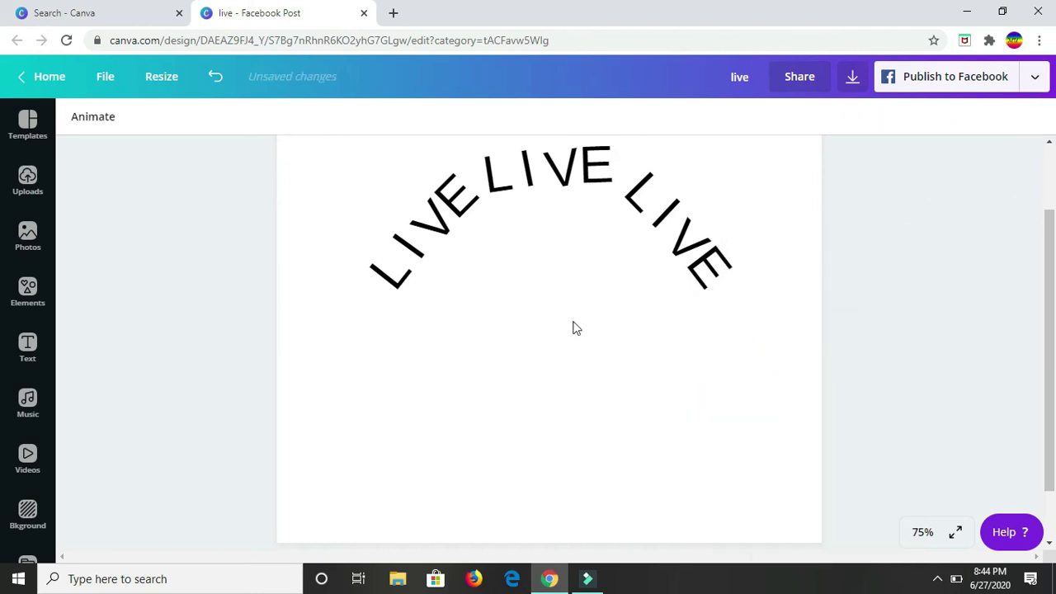
- Search the photos for "globe" and add the globe showing Africa with a shadow beneath it to the page
click(28, 235)
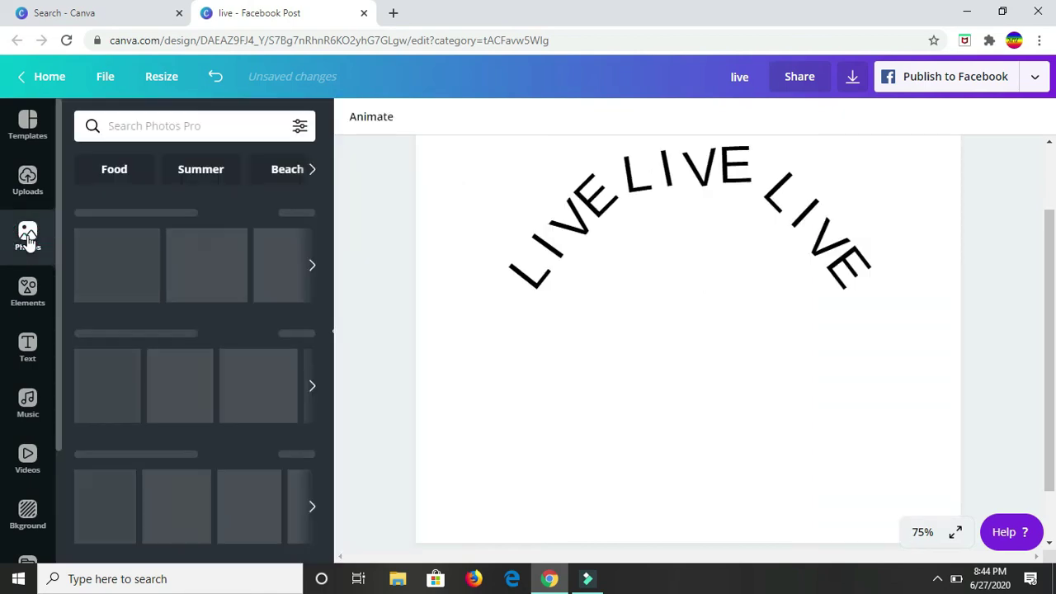
click(136, 125)
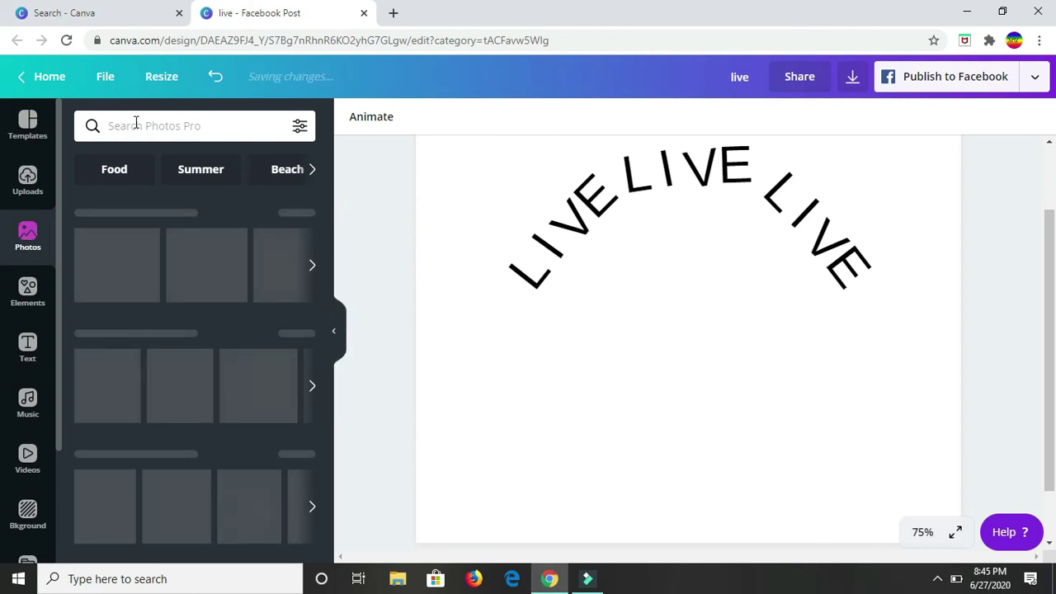
text(globe)
key(Return)
scroll(264, 481, down, 2)
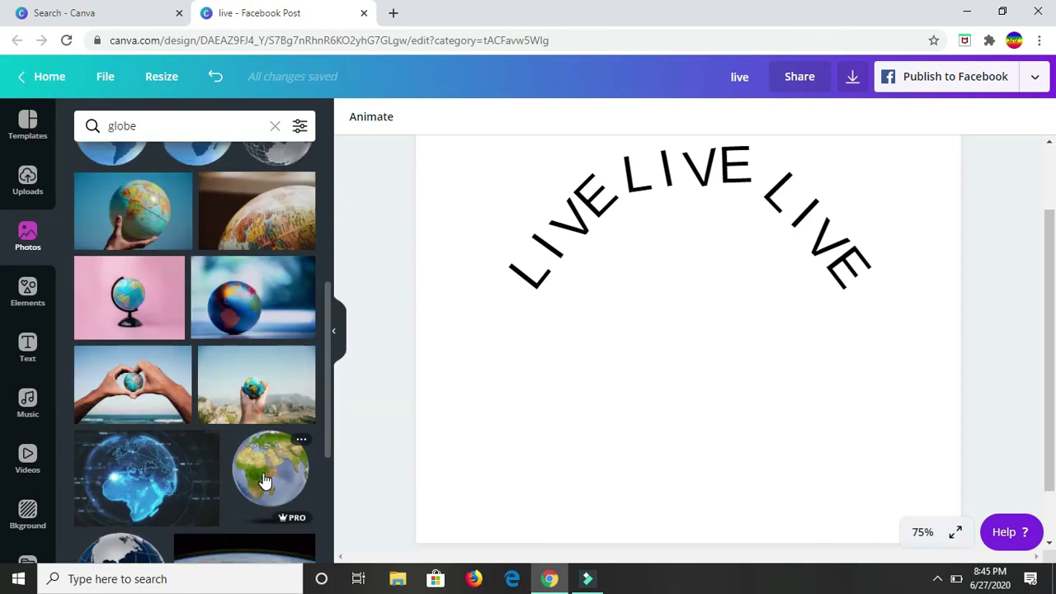
scroll(264, 480, down, 1)
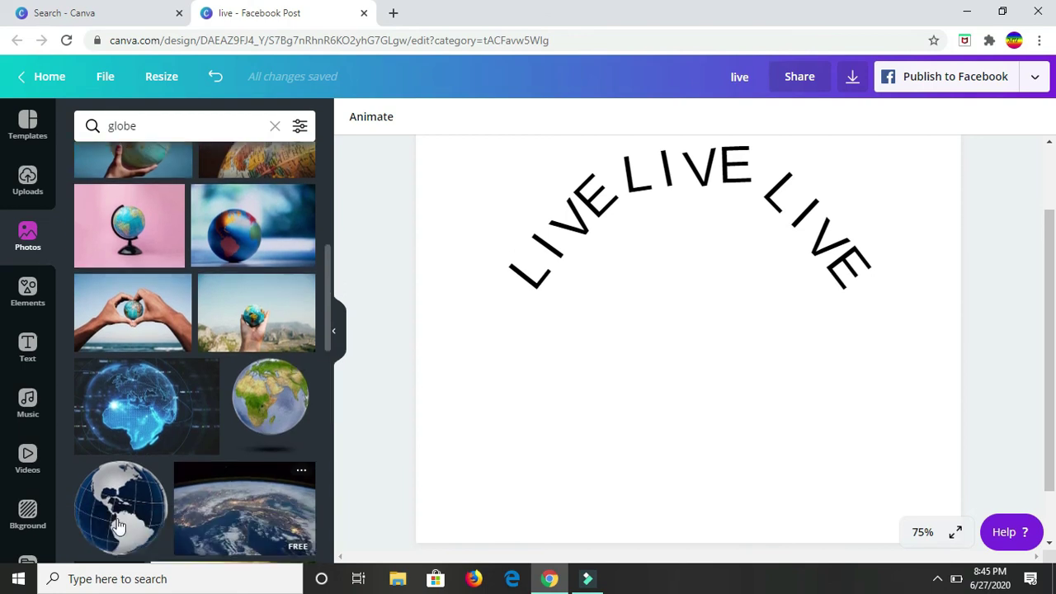
scroll(115, 526, down, 1)
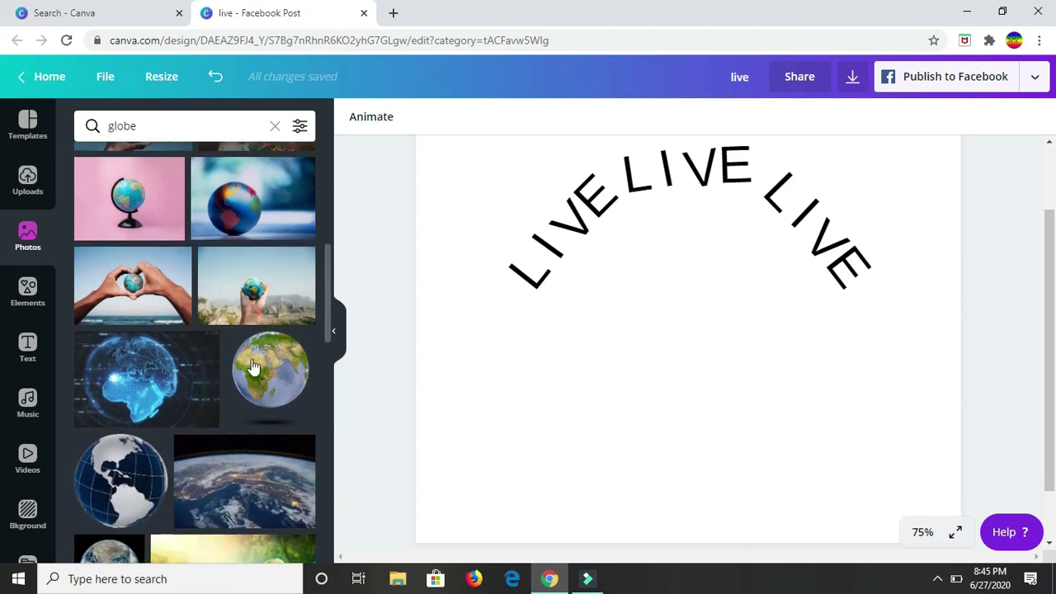
click(279, 378)
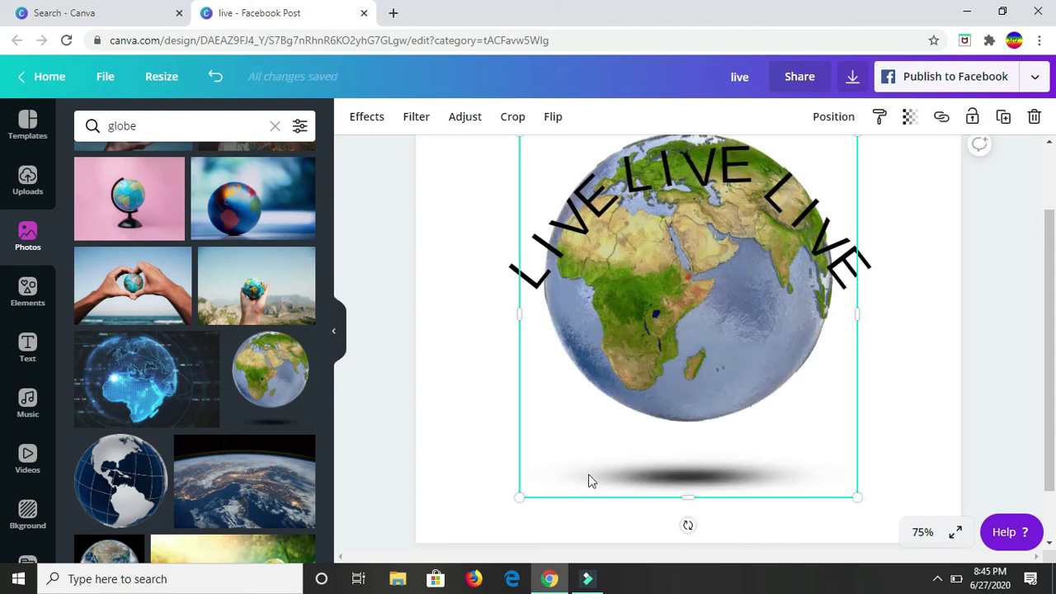
- Shrink the globe photo to about 397 by 430 and place it centred beneath the arc of LIVE text
drag(522, 498, 622, 406)
mouse_move(674, 377)
mouse_down()
mouse_move(651, 445)
mouse_move(679, 379)
mouse_up()
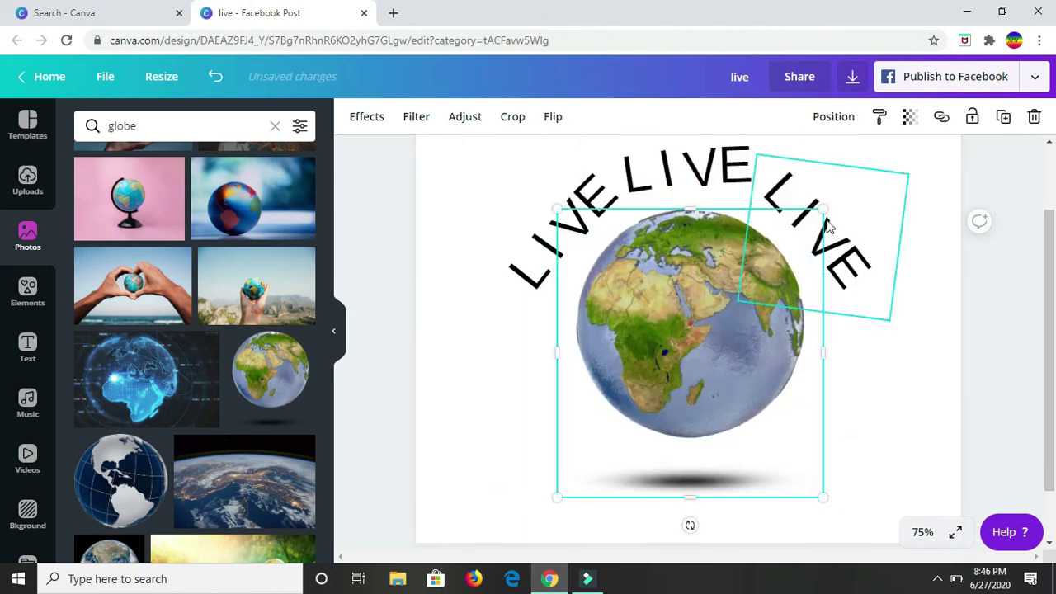
drag(822, 208, 769, 239)
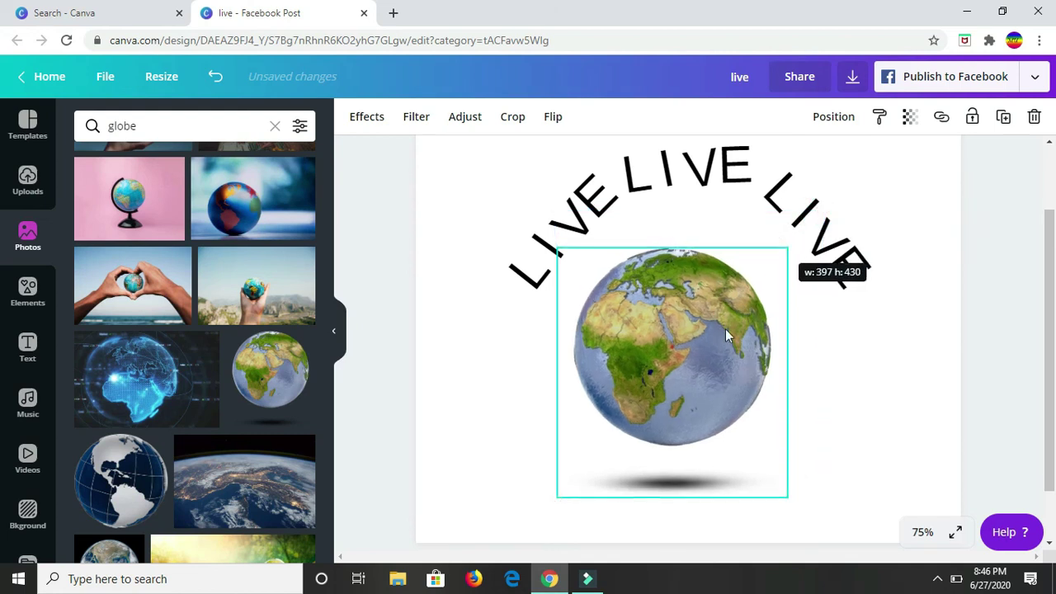
mouse_move(734, 287)
mouse_down()
mouse_move(736, 246)
mouse_move(743, 289)
mouse_up()
click(900, 371)
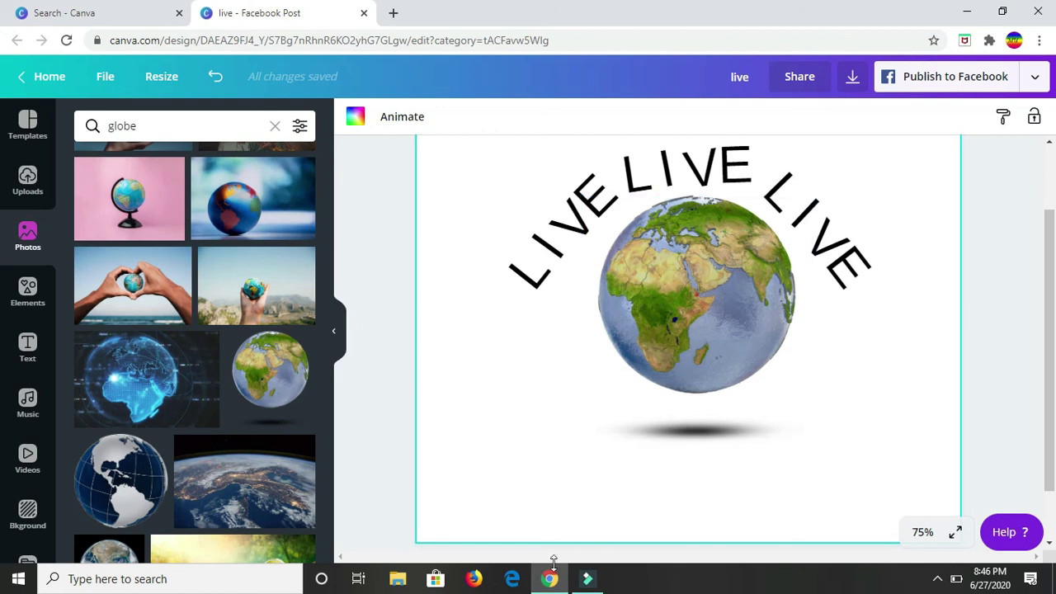
right_click(934, 587)
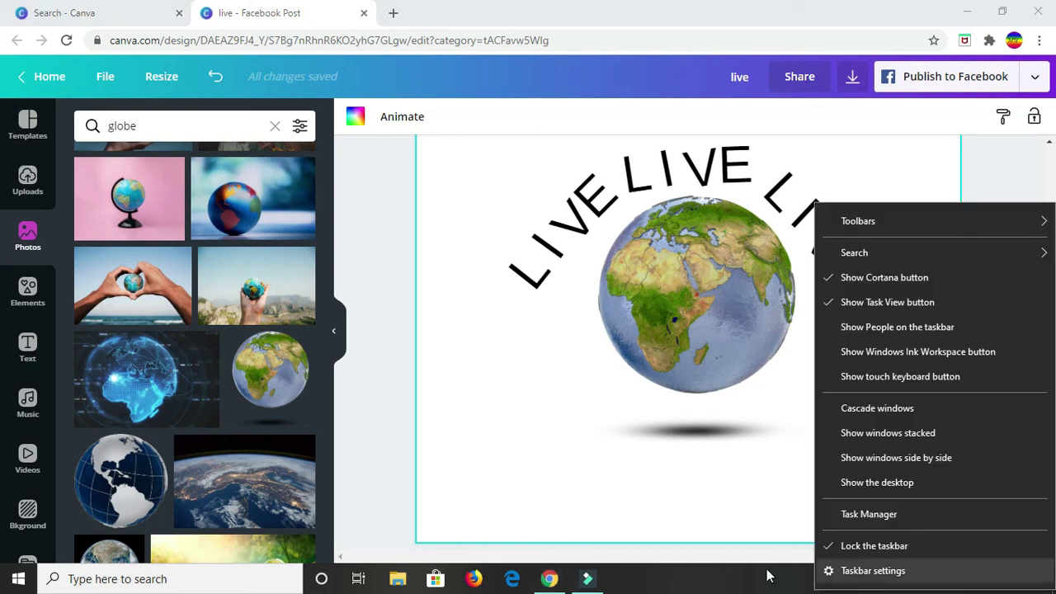
click(714, 580)
click(940, 581)
click(951, 549)
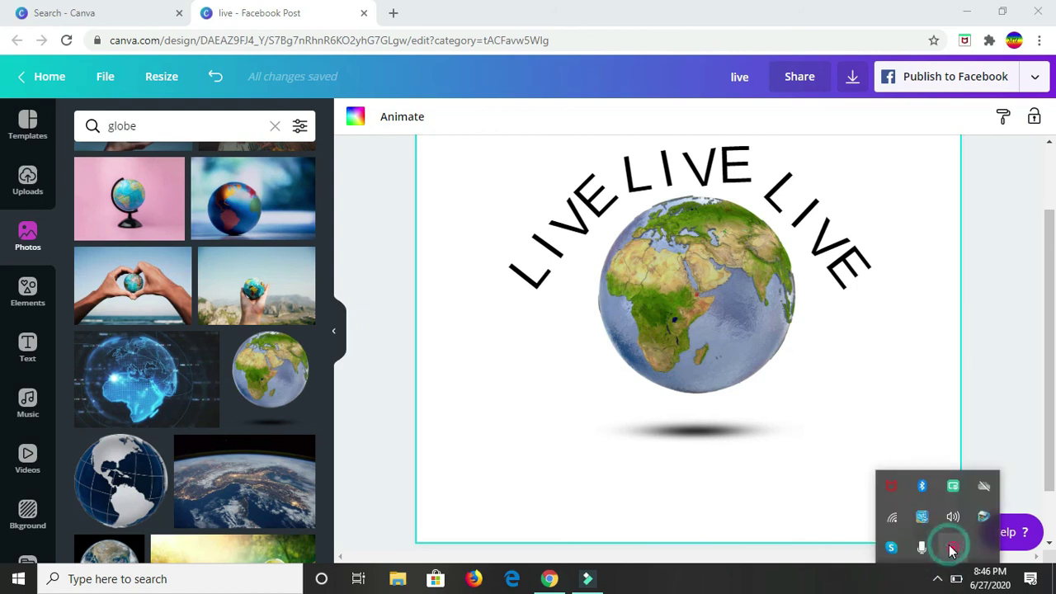